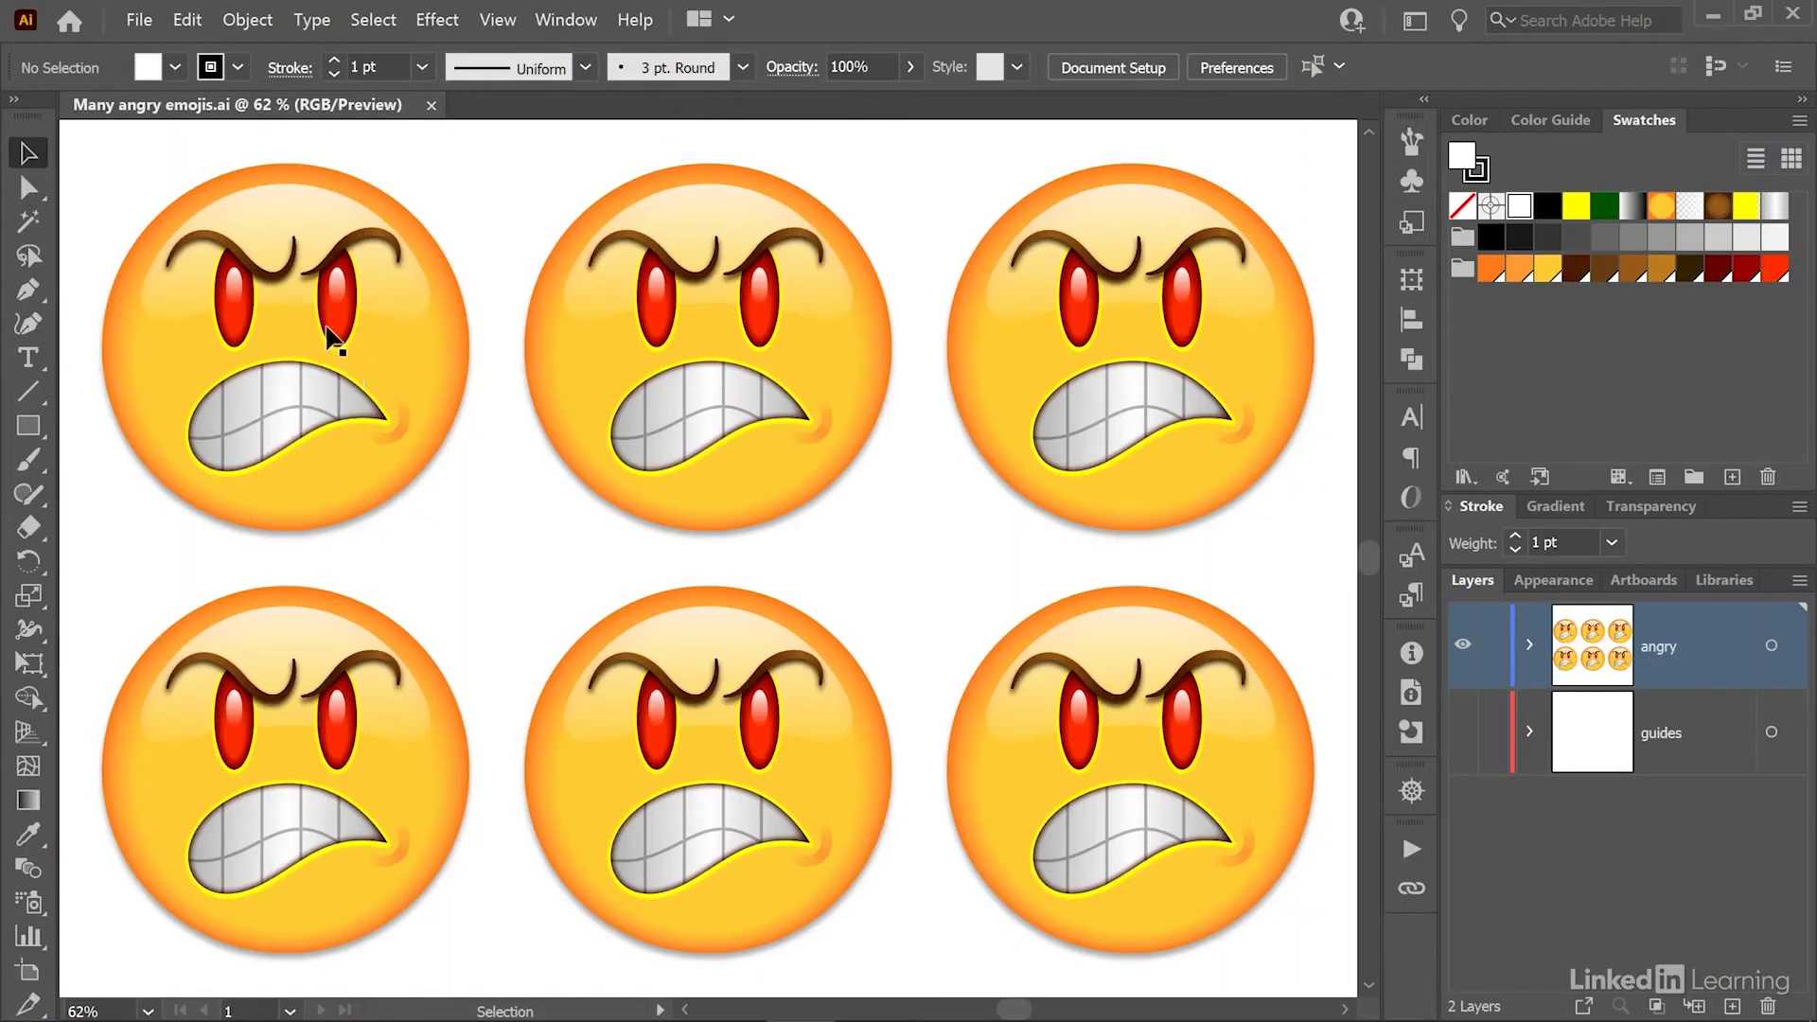
Step: Select the right and left red eyes of the top-left emoji, then zoom in and centre them
{"action": "left_click", "coordinate": [336, 329]}
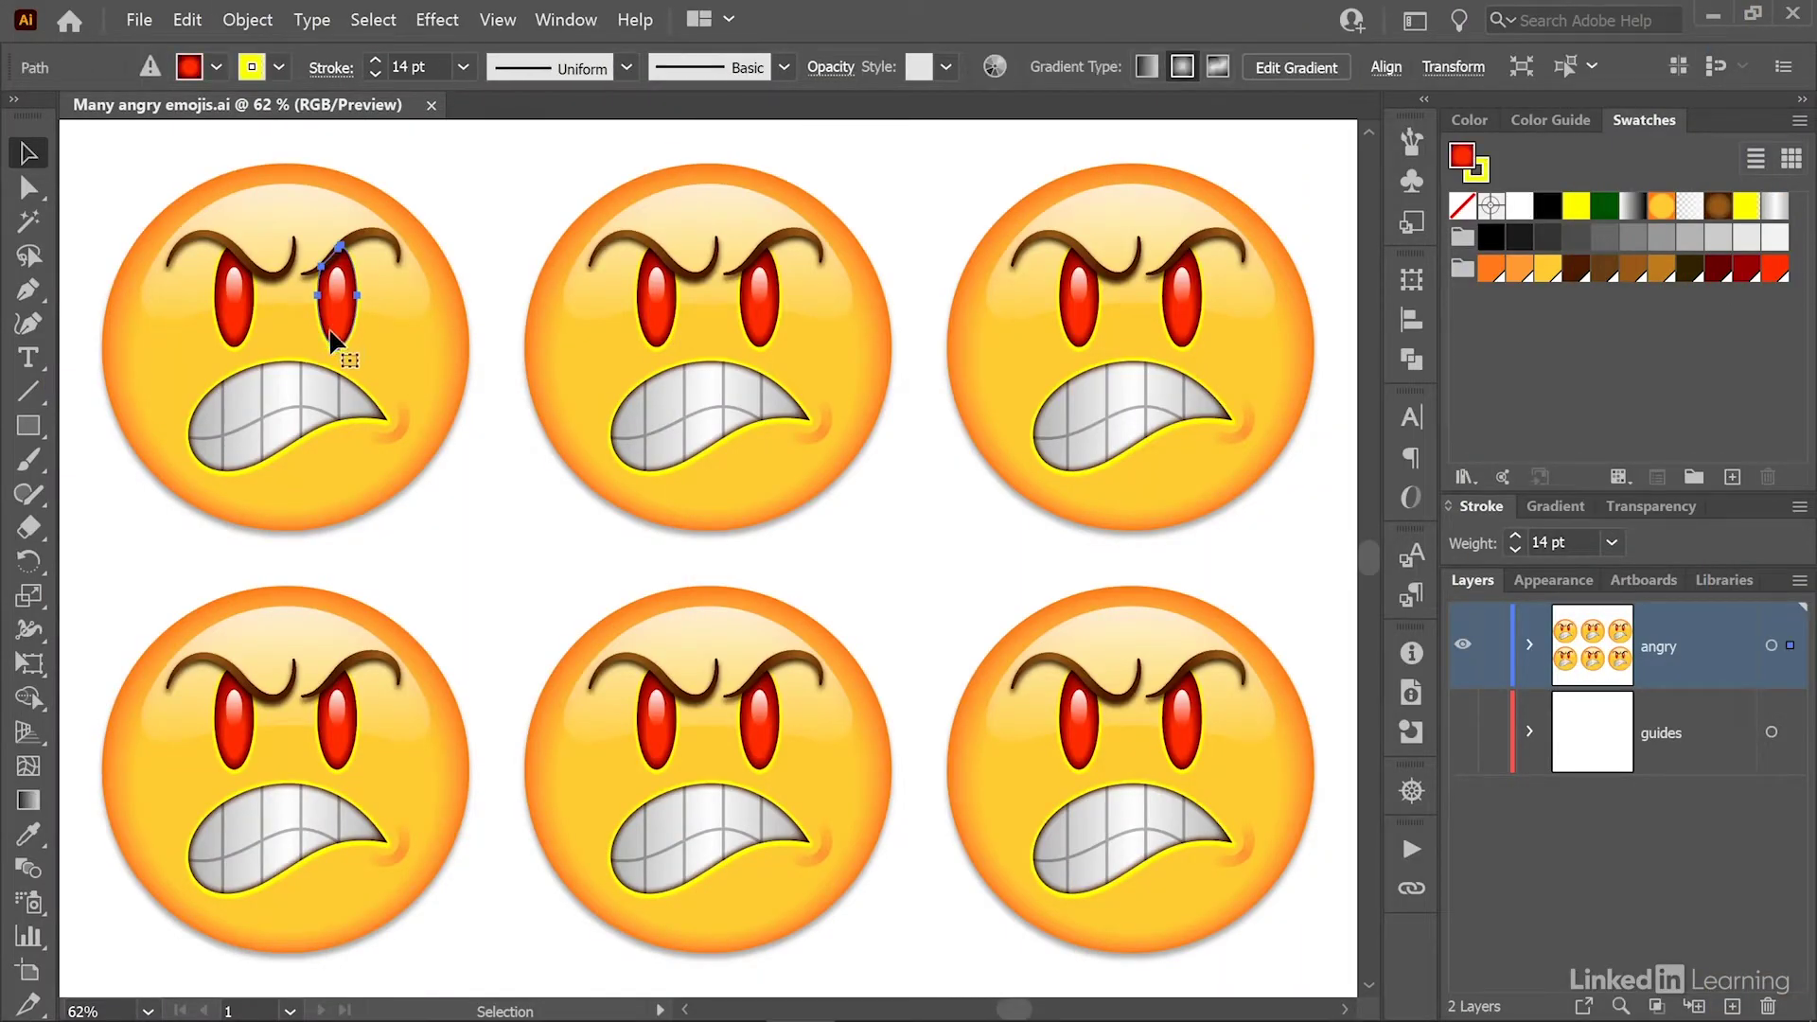
{"action": "left_click", "coordinate": [230, 329], "text": "shift"}
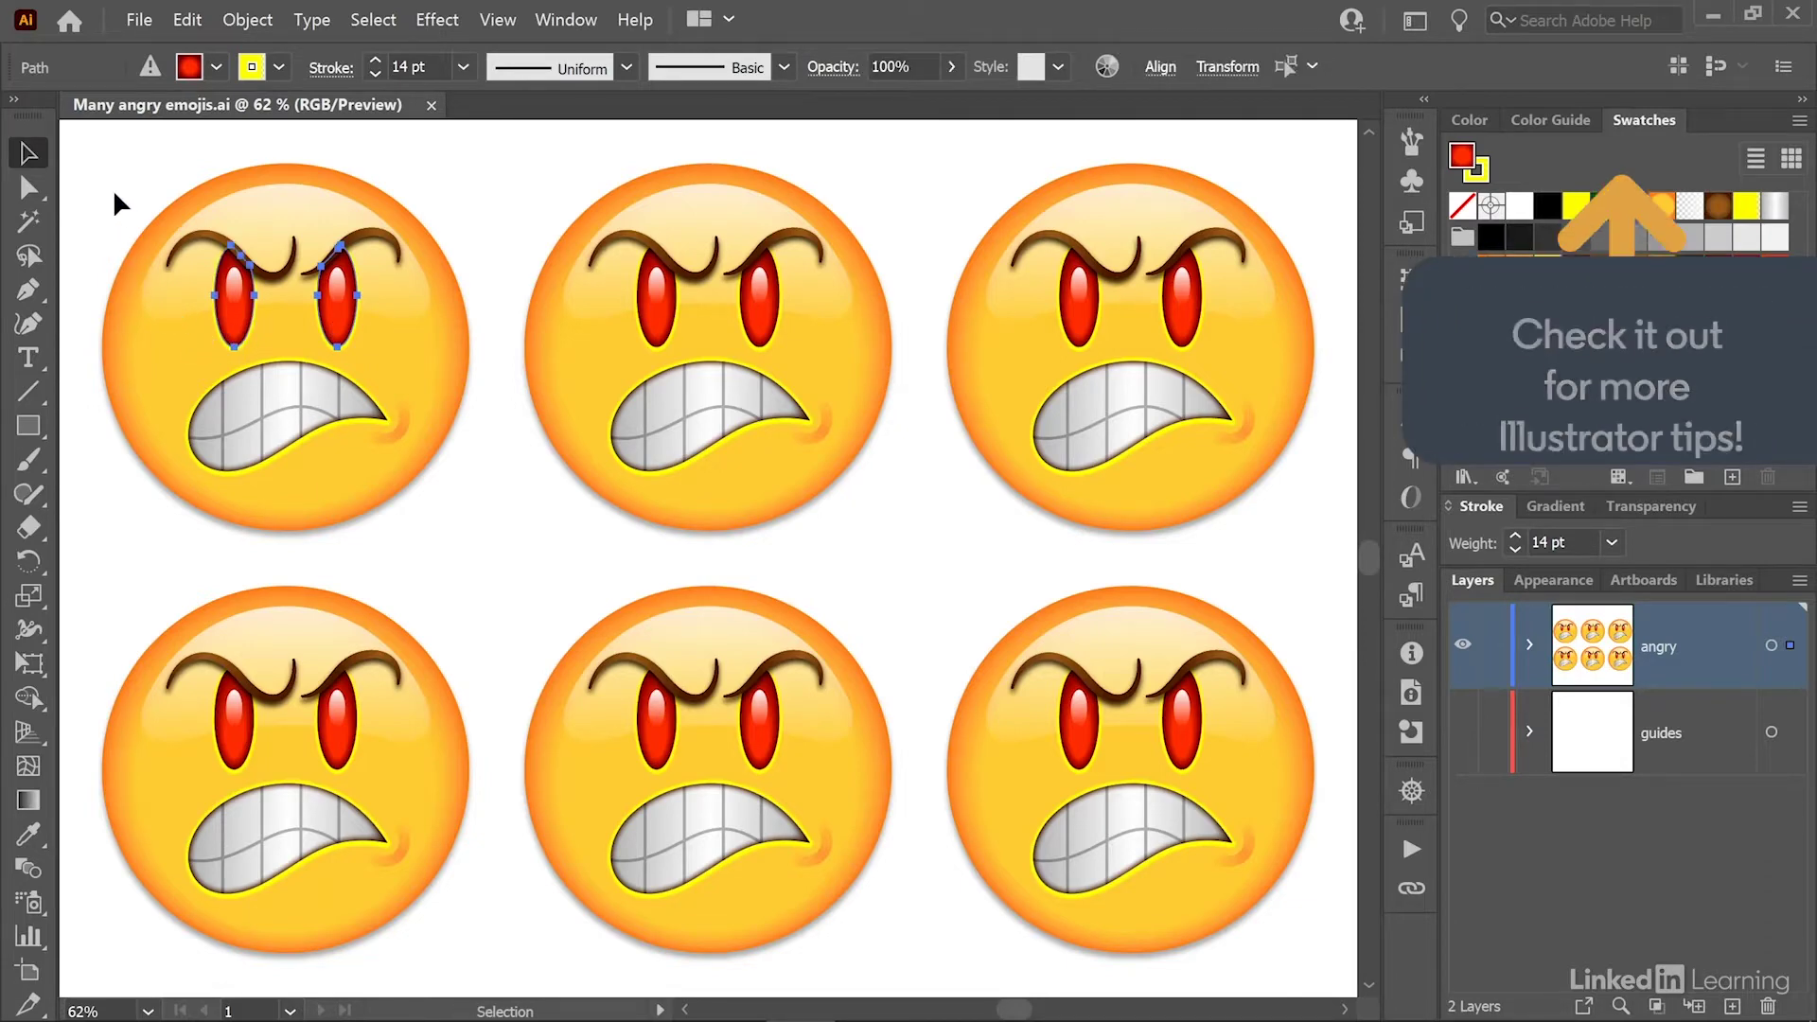
{"action": "key", "text": "ctrl+plus"}
{"action": "key", "text": "ctrl+plus"}
{"action": "key", "text": "ctrl+plus"}
{"action": "key", "text": "ctrl+plus"}
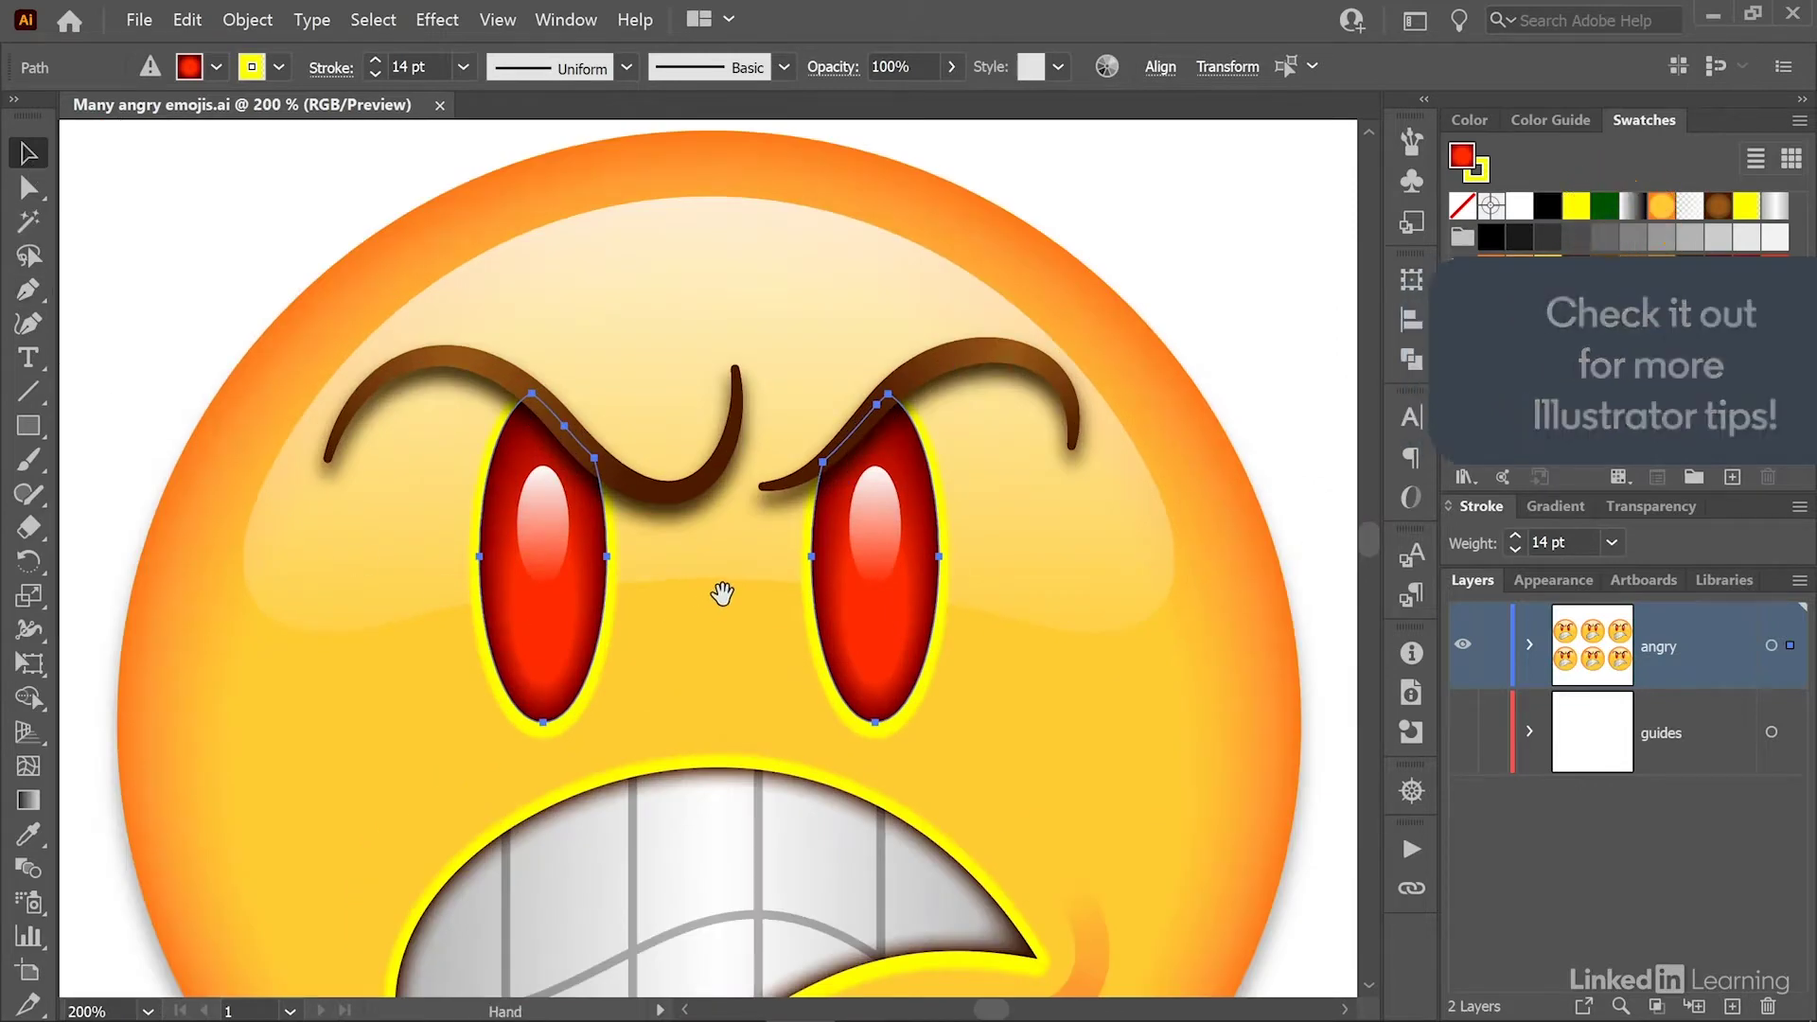
{"action": "left_click_drag", "start_coordinate": [721, 592], "coordinate": [538, 450]}
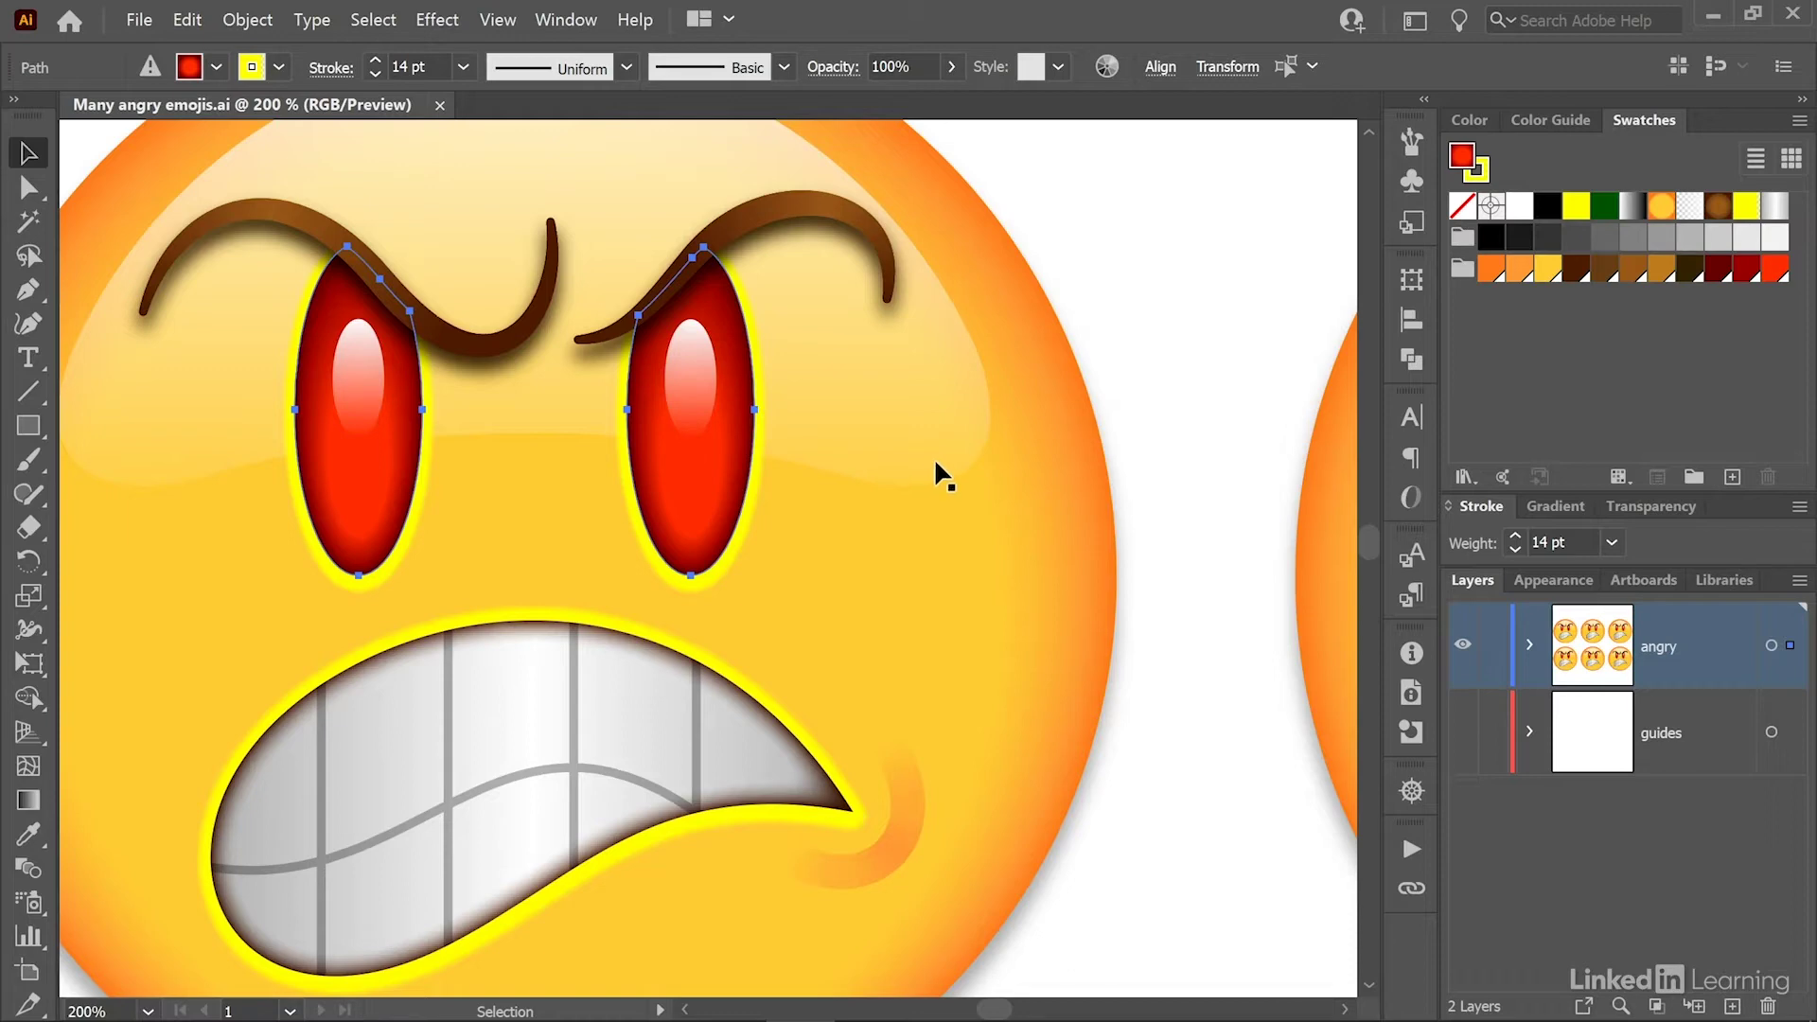
Step: In the Appearance panel, inspect the highlight fill's Ellipse and Transform effects, the 14 pt yellow stroke, and the red fill
{"action": "left_click", "coordinate": [566, 21]}
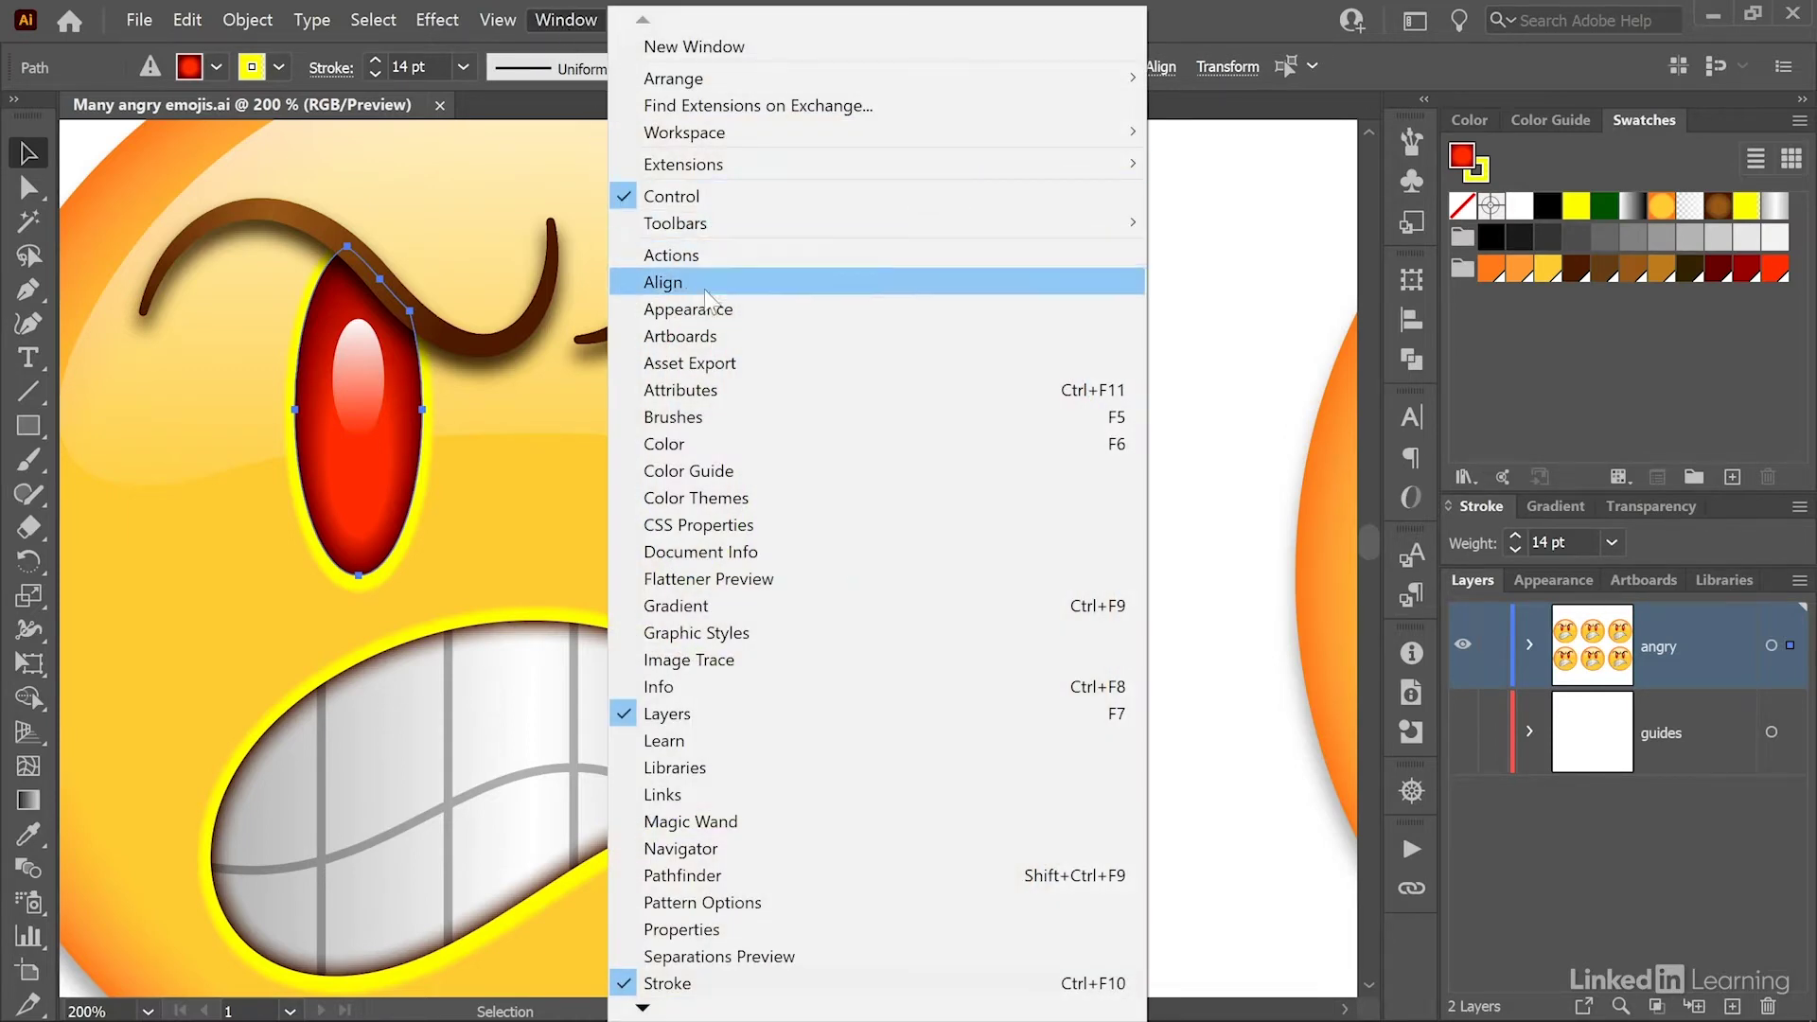
{"action": "left_click", "coordinate": [738, 310]}
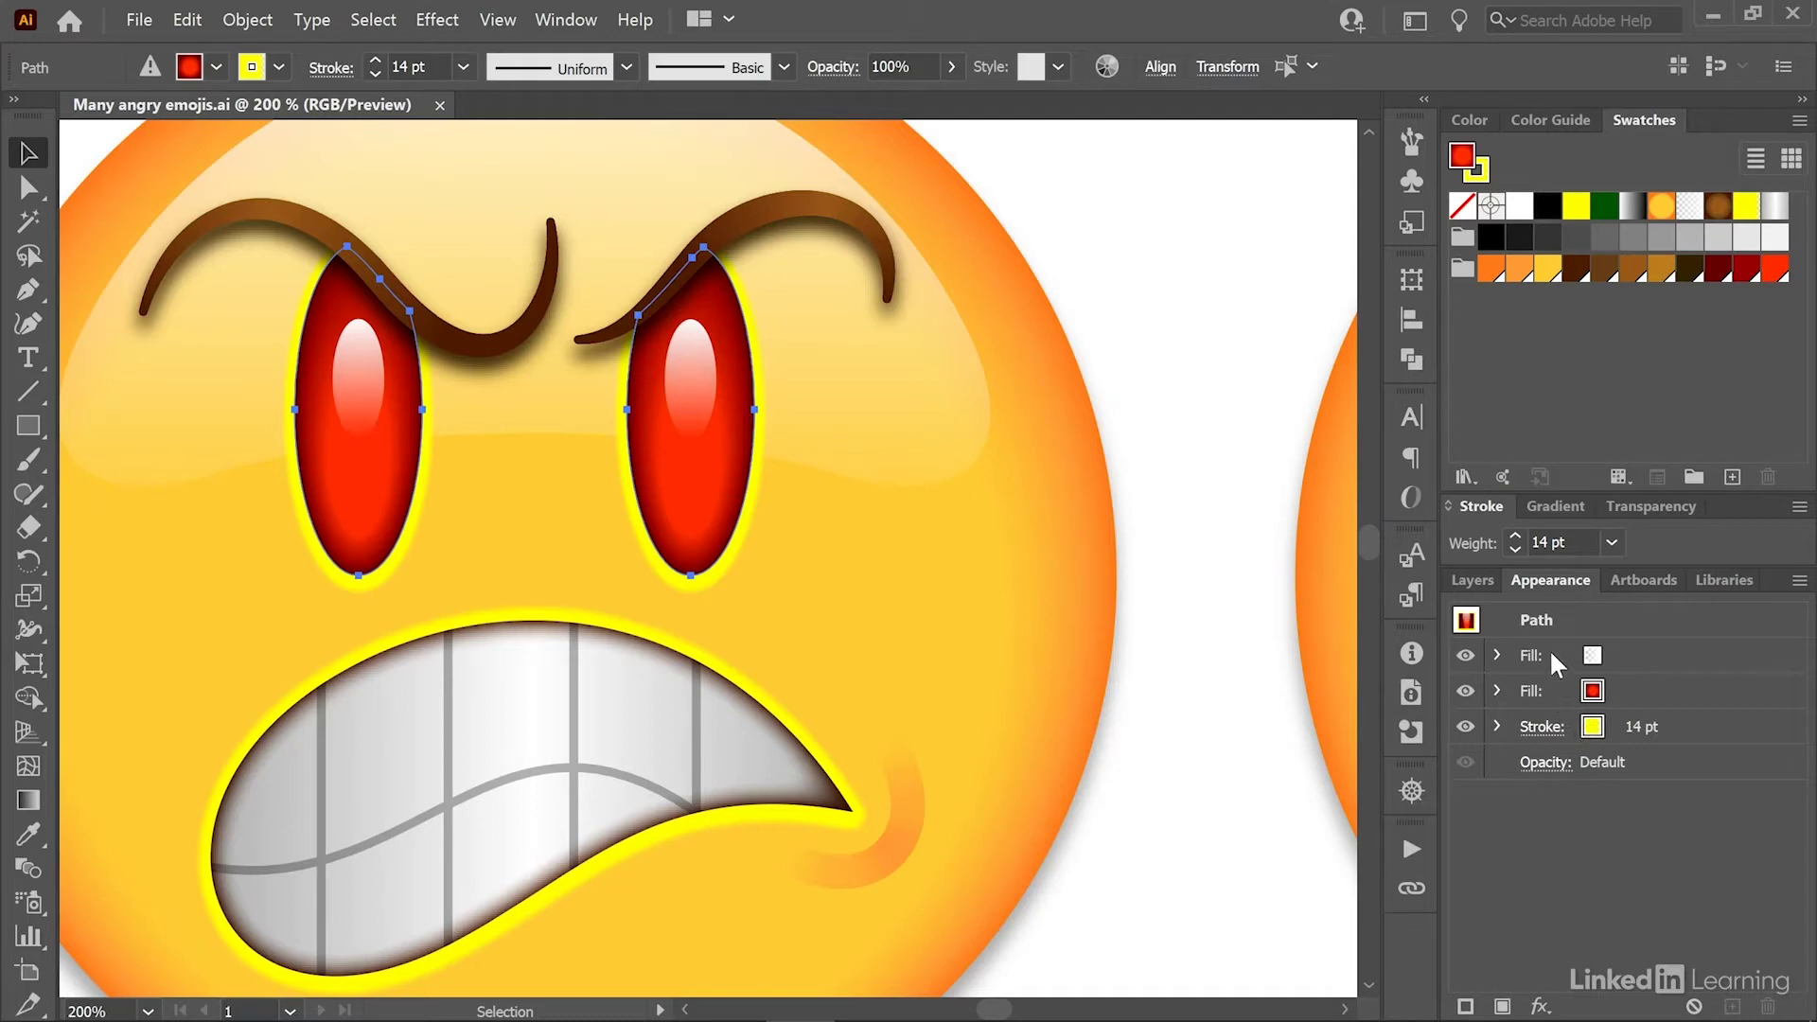
{"action": "left_click", "coordinate": [1497, 656]}
{"action": "left_click", "coordinate": [1466, 655]}
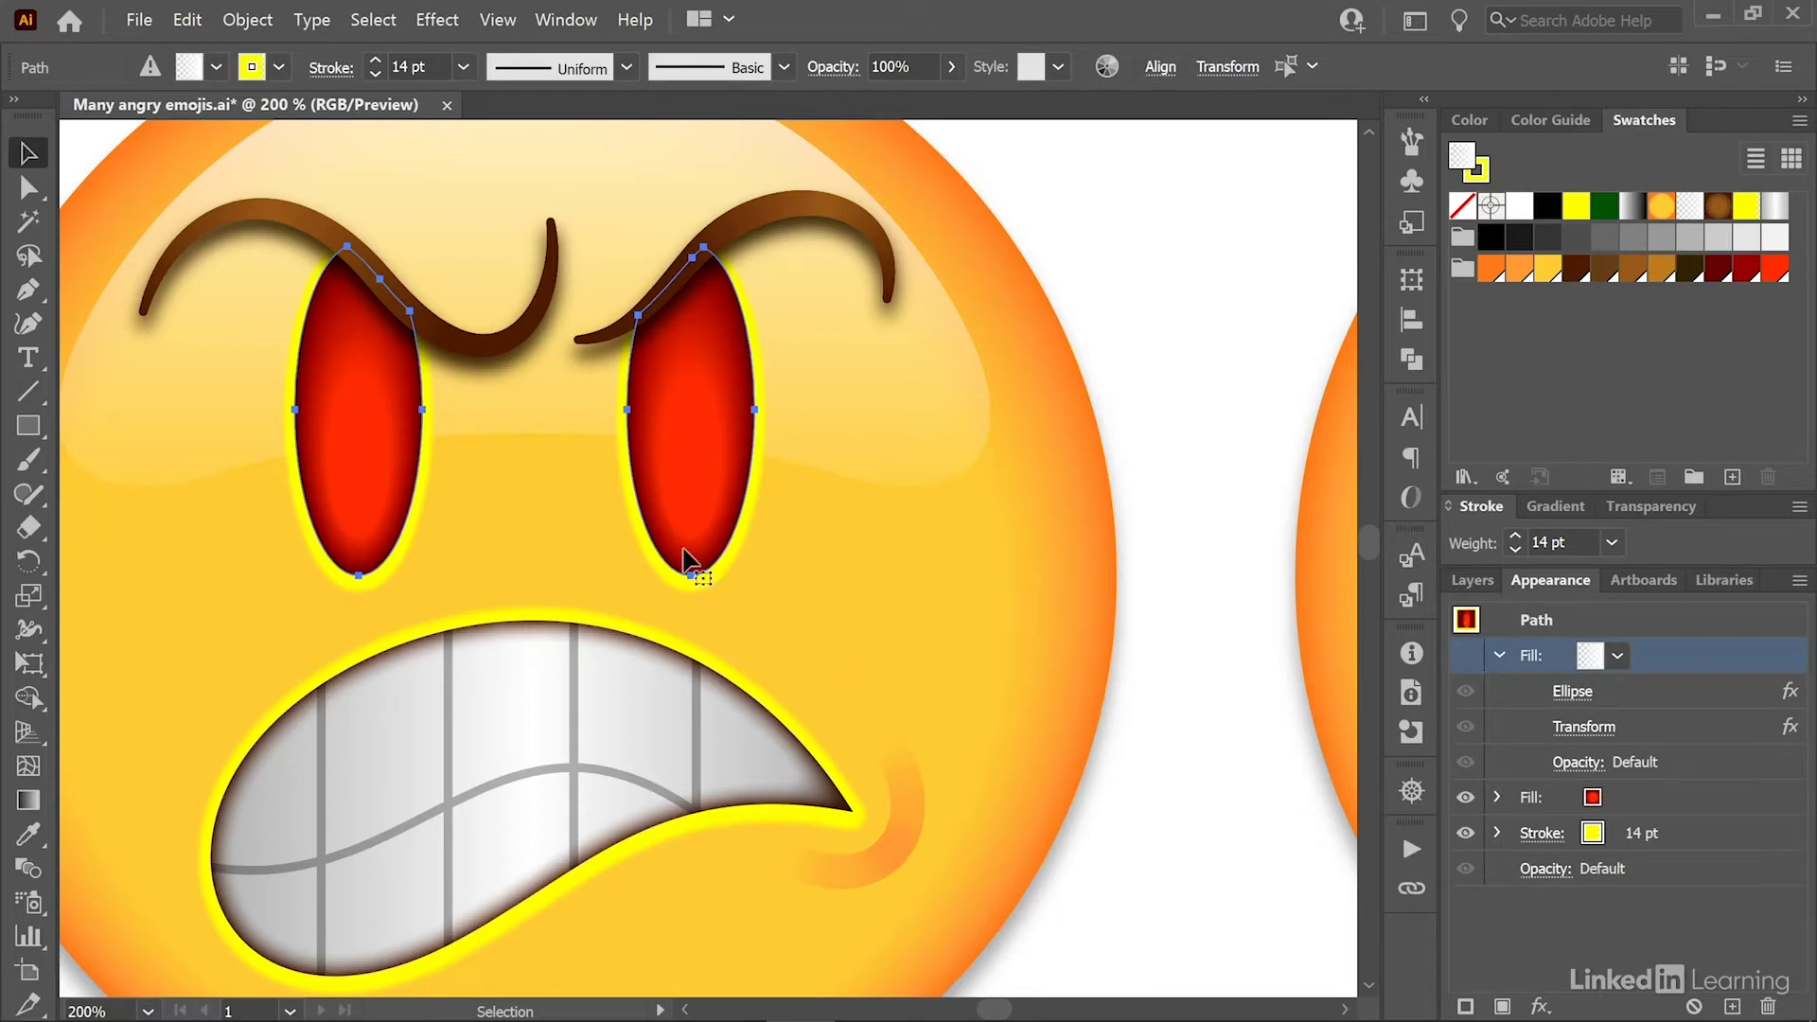
{"action": "left_click", "coordinate": [1466, 655]}
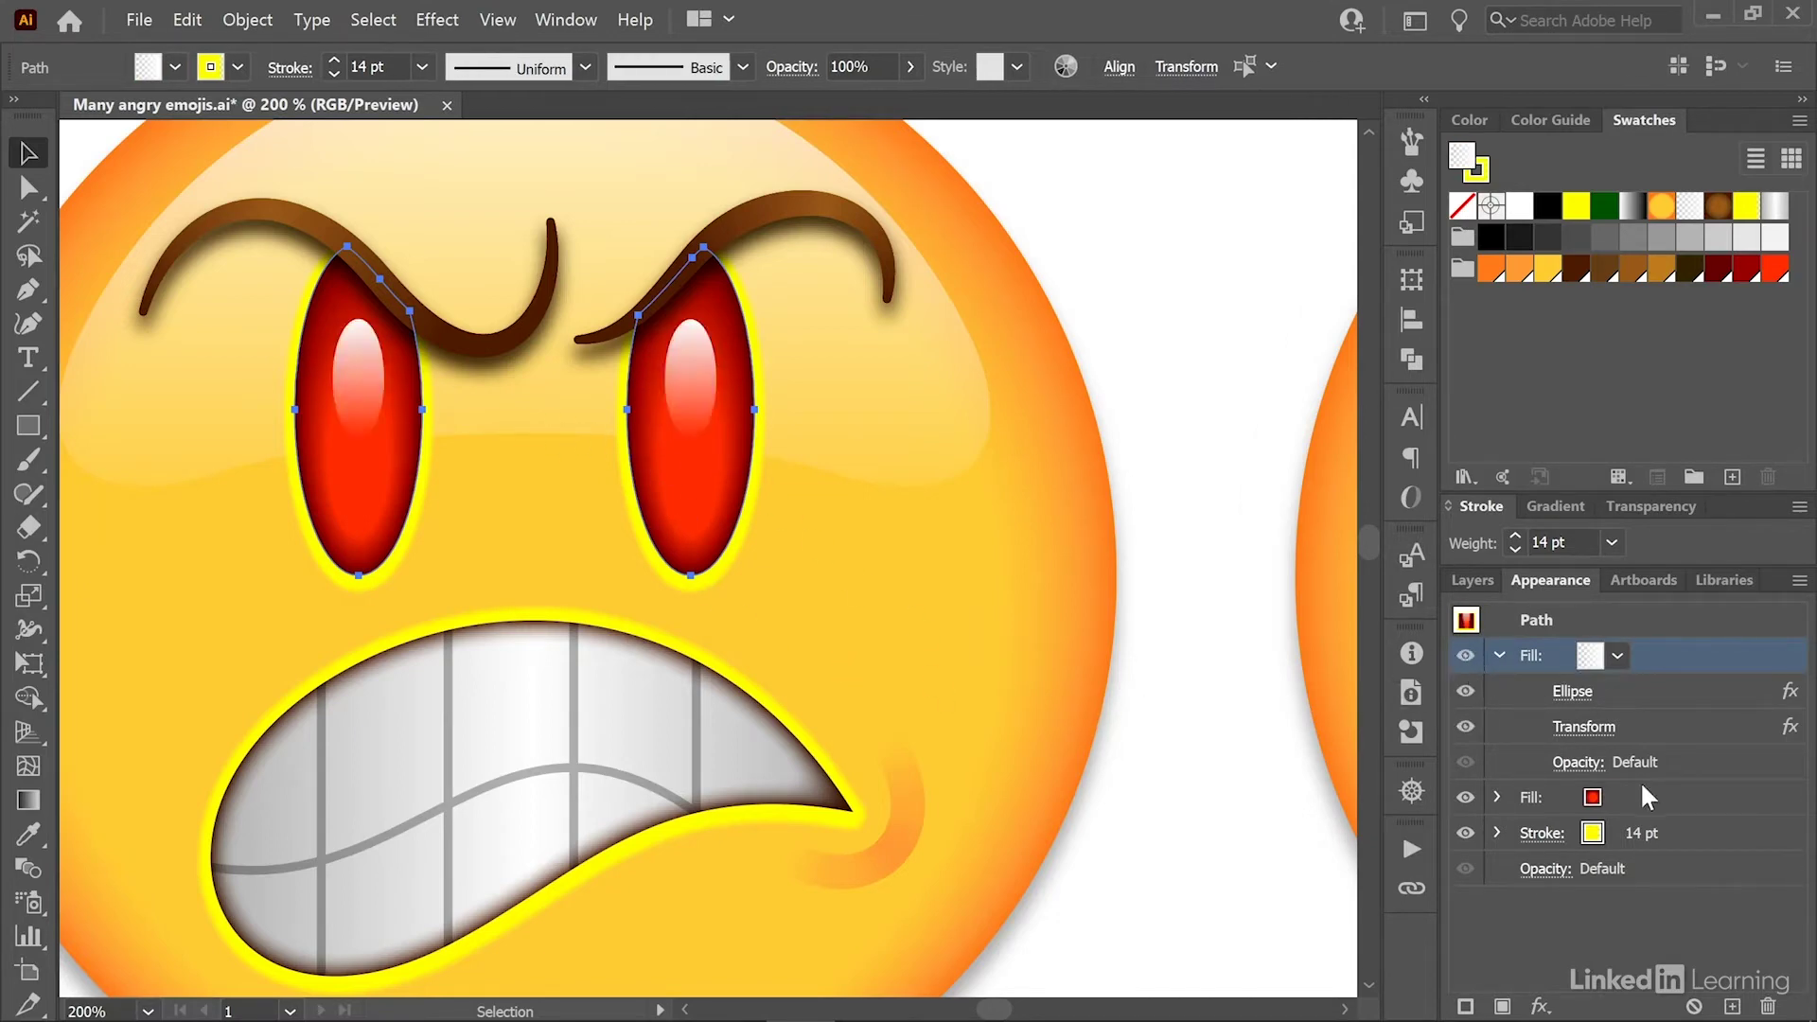
{"action": "left_click", "coordinate": [1496, 832]}
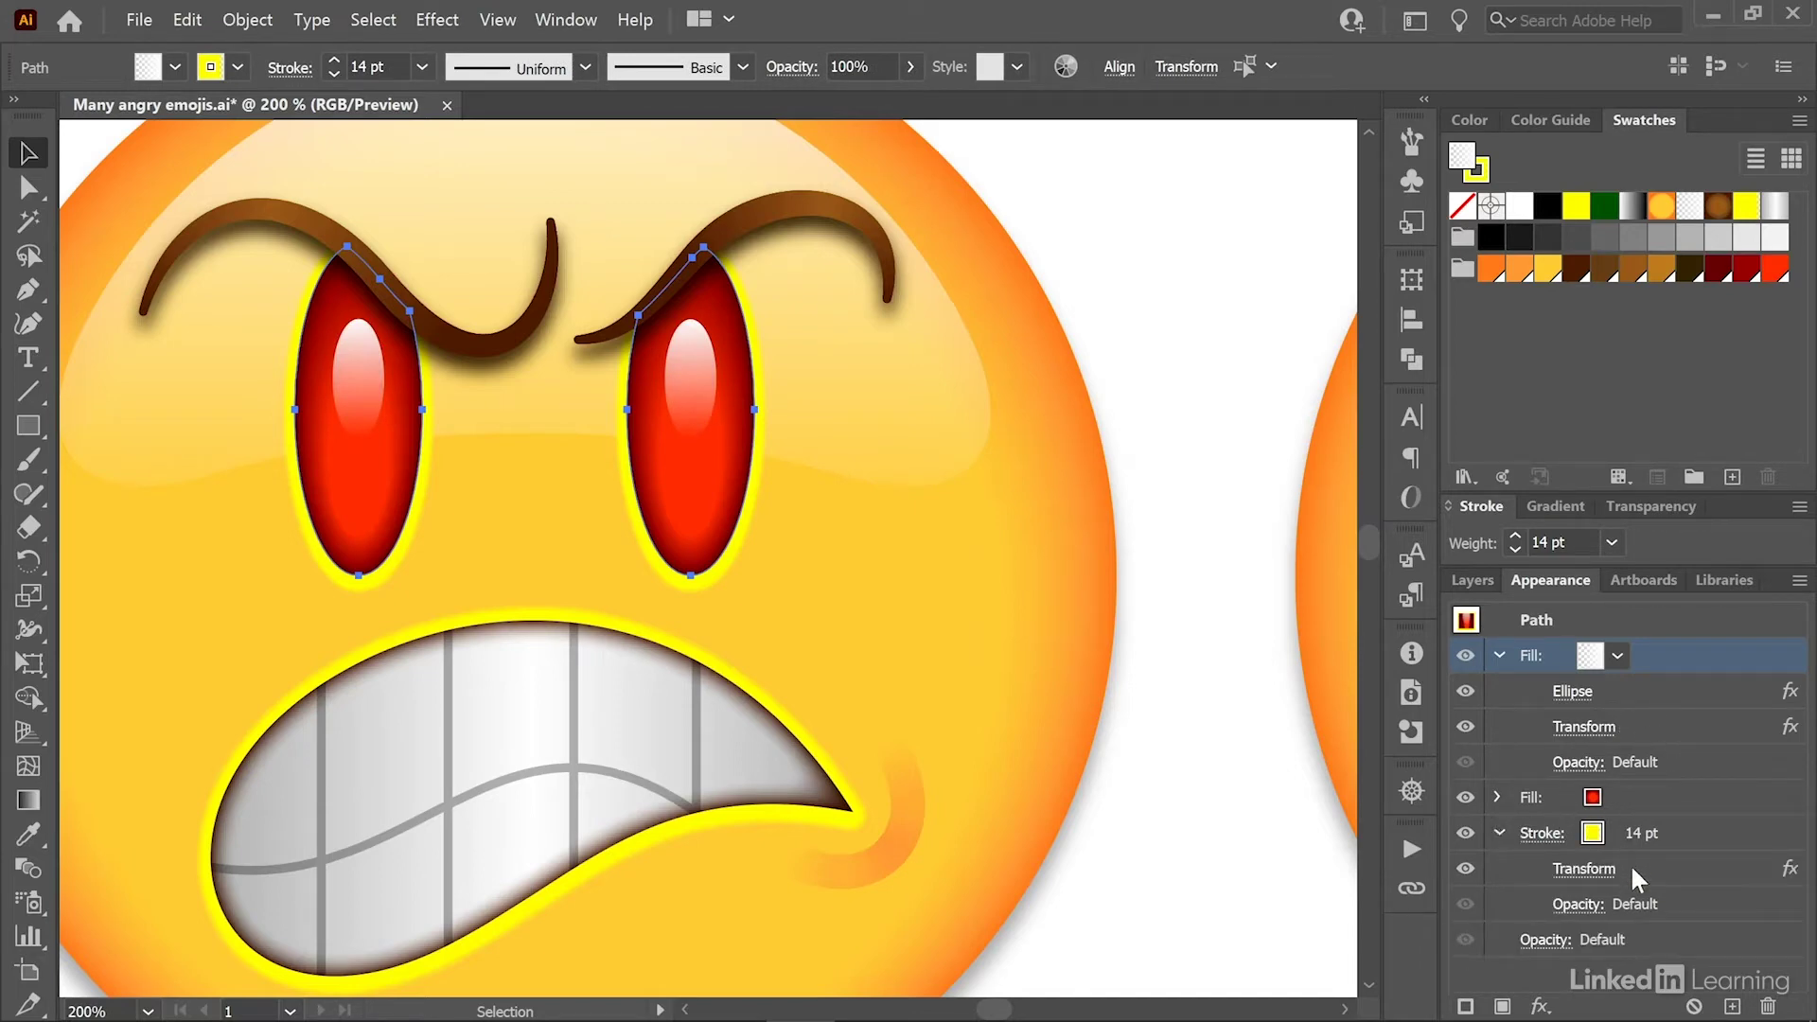
{"action": "left_click", "coordinate": [1681, 803]}
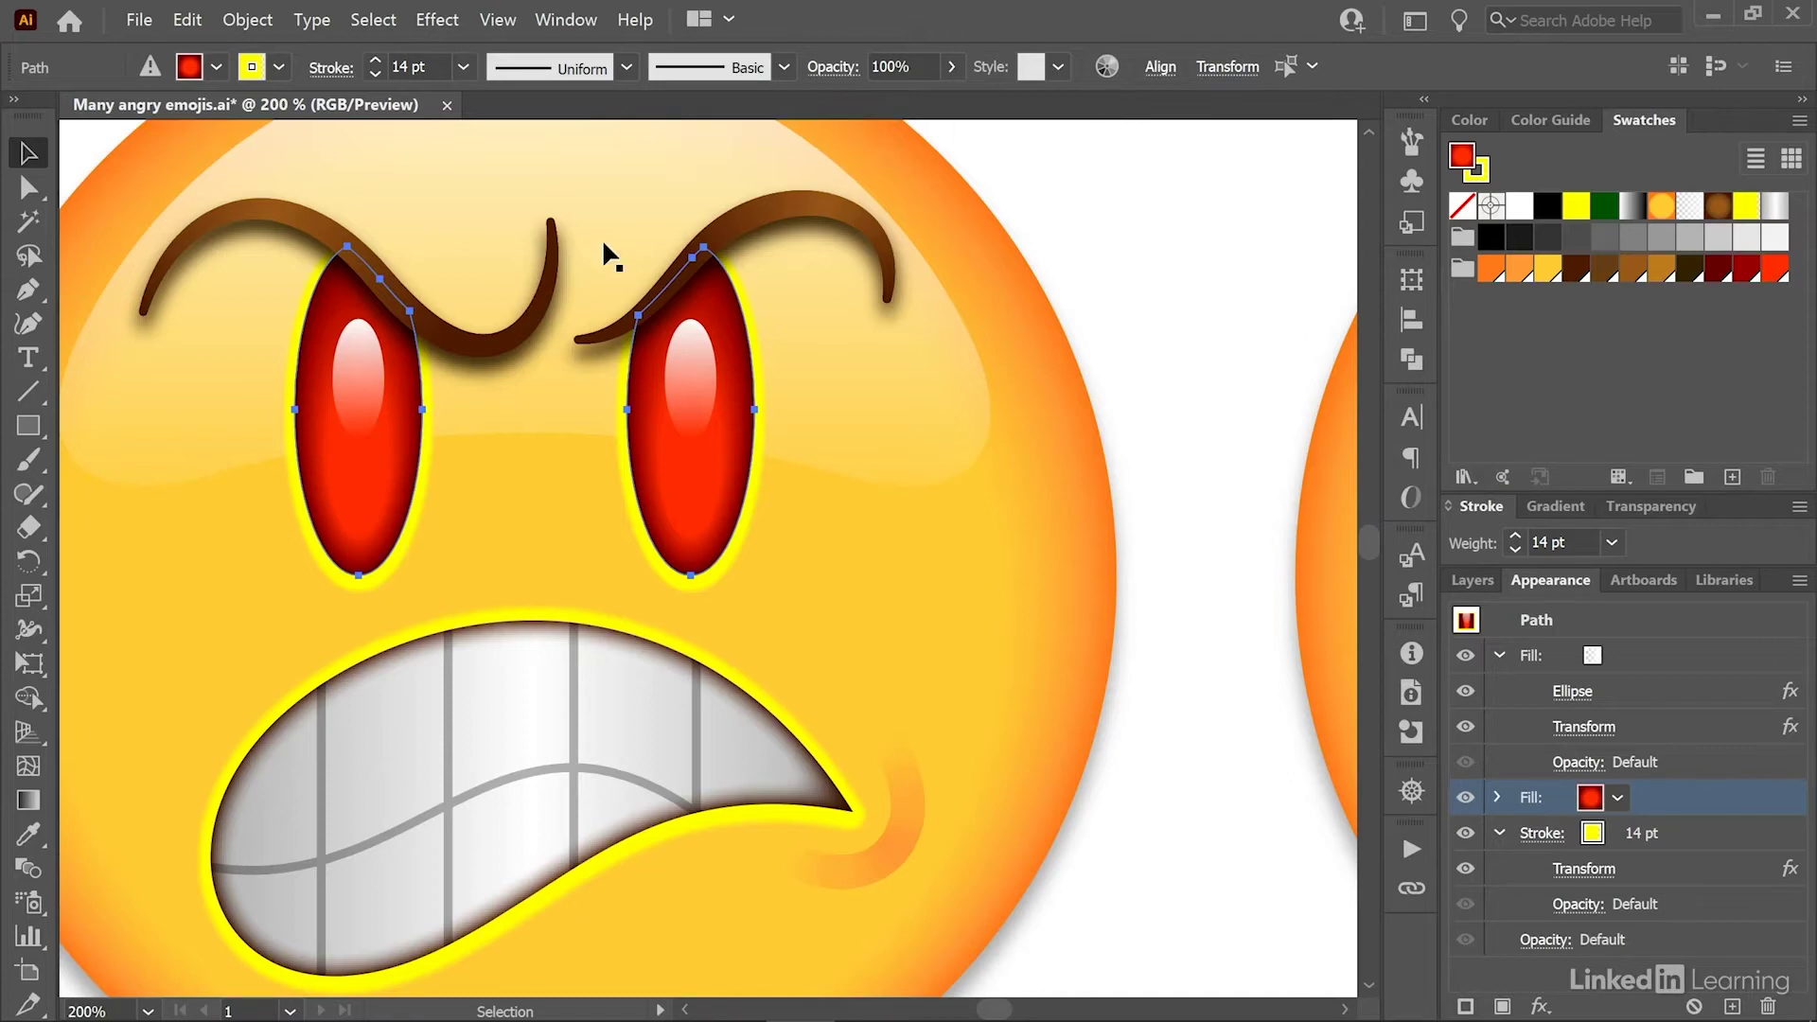
Step: Open Edit > Edit Colors > Recolor Artwork for the selected eyes
{"action": "left_click", "coordinate": [189, 20]}
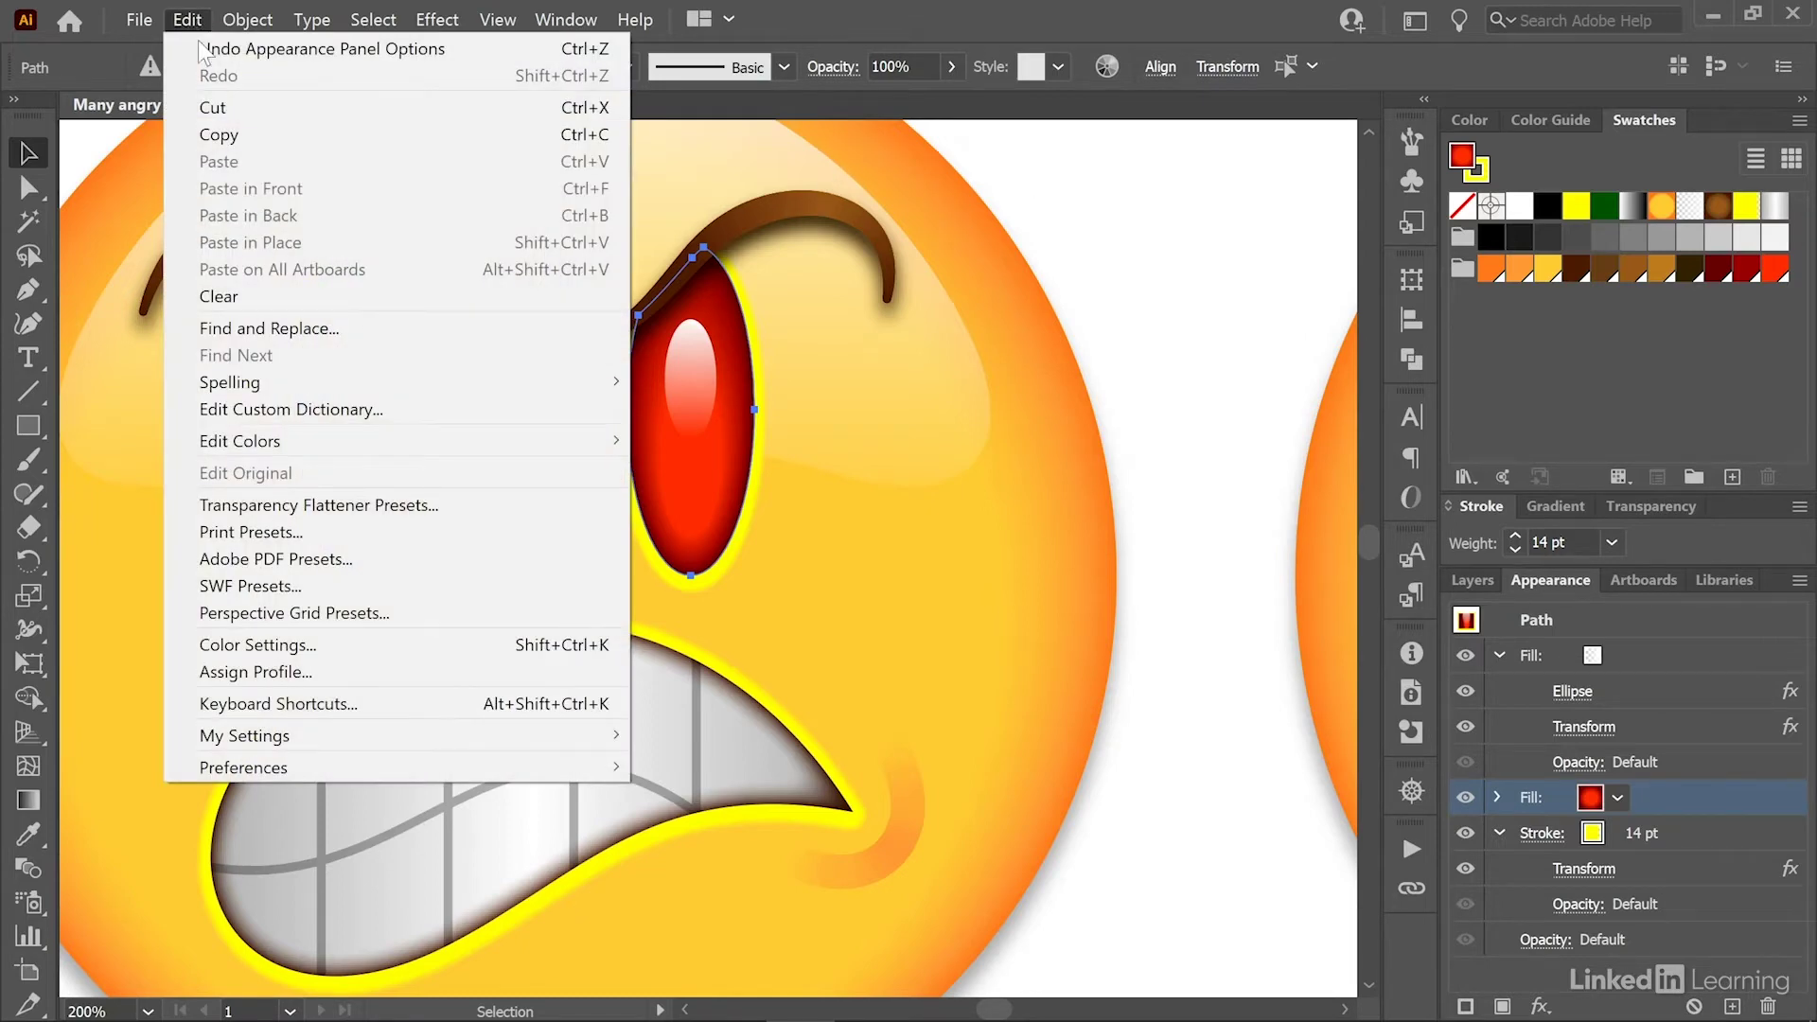
{"action": "mouse_move", "coordinate": [574, 451]}
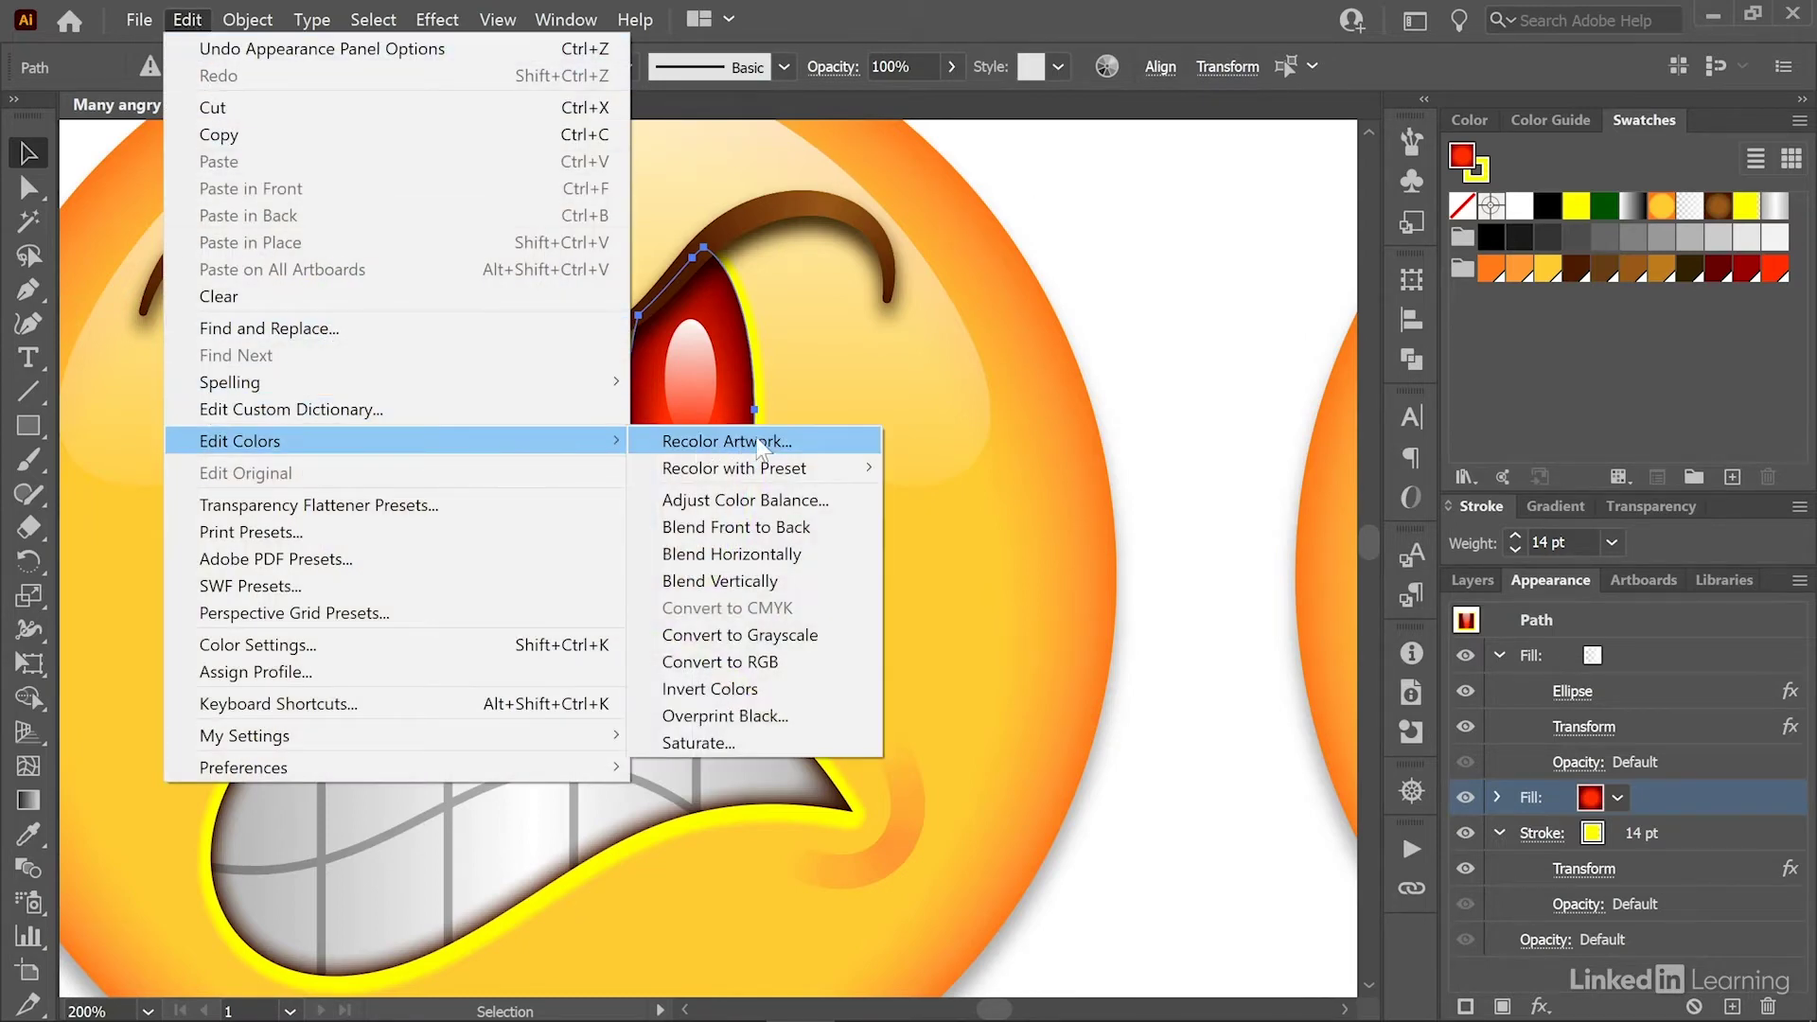
{"action": "left_click", "coordinate": [821, 446]}
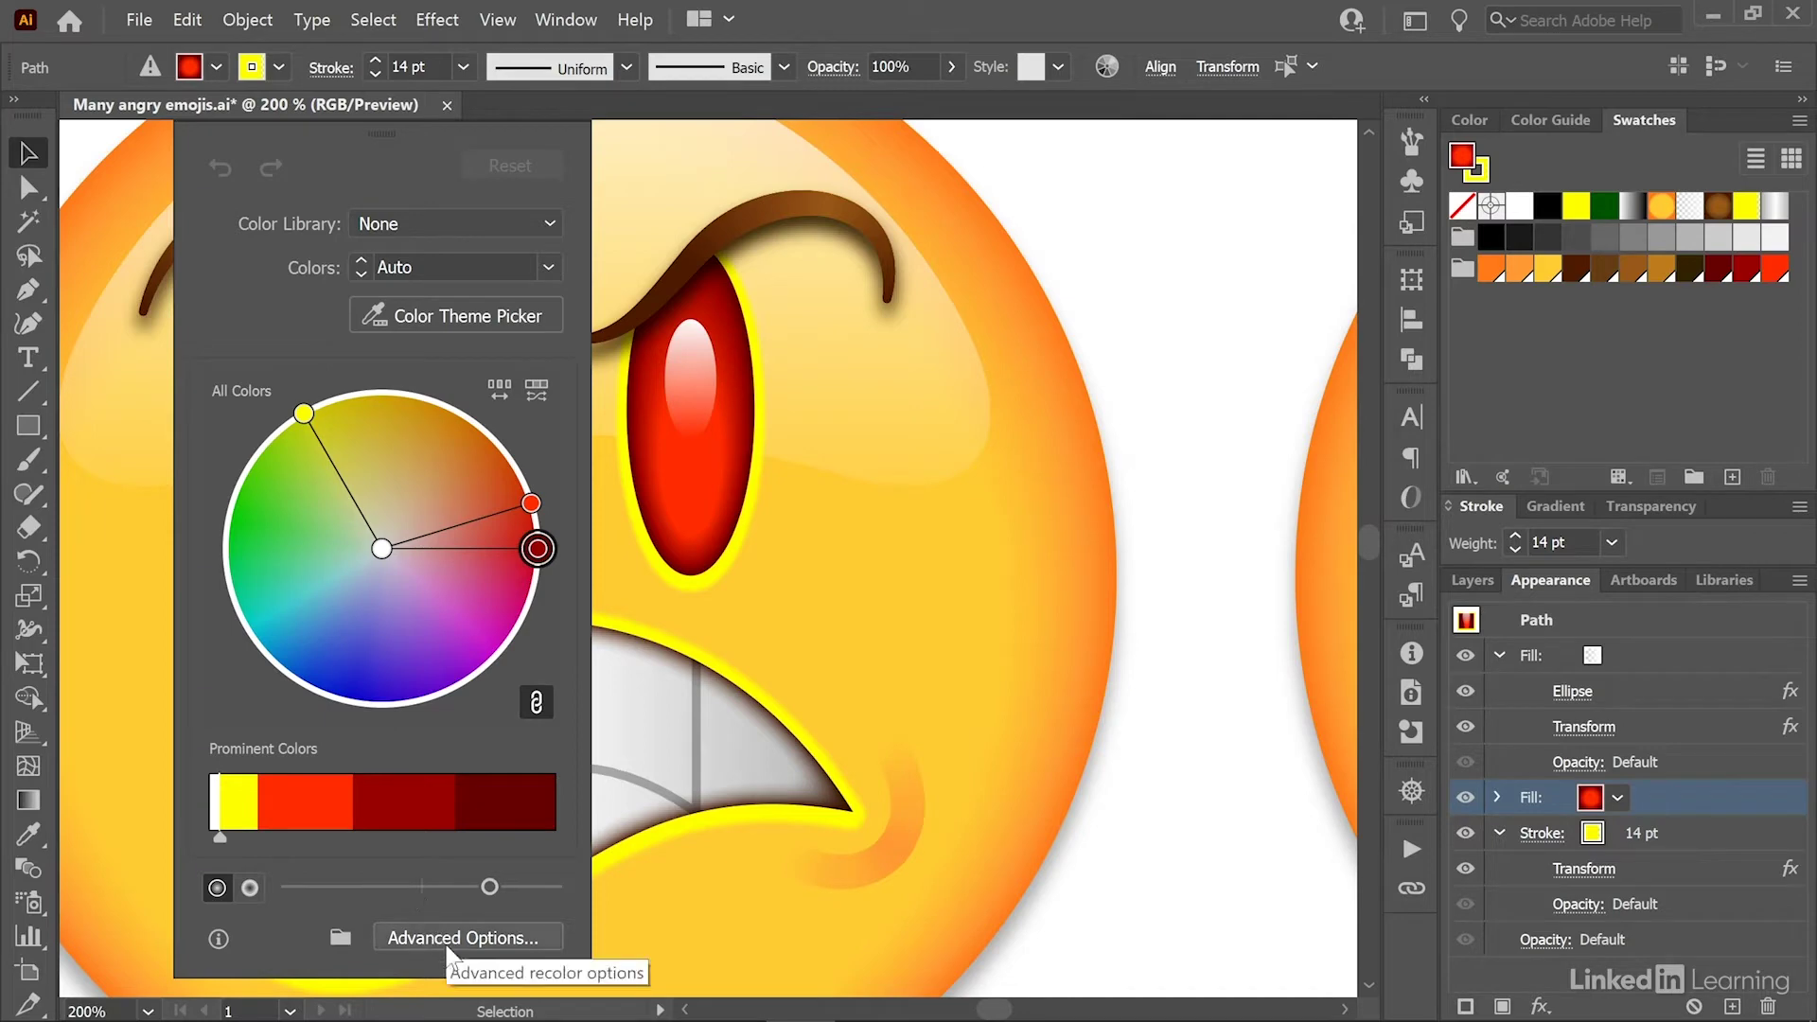
Step: Switch to advanced recolor options, hide colour group storage, and move the dialog beside the eyes
{"action": "left_click", "coordinate": [451, 944]}
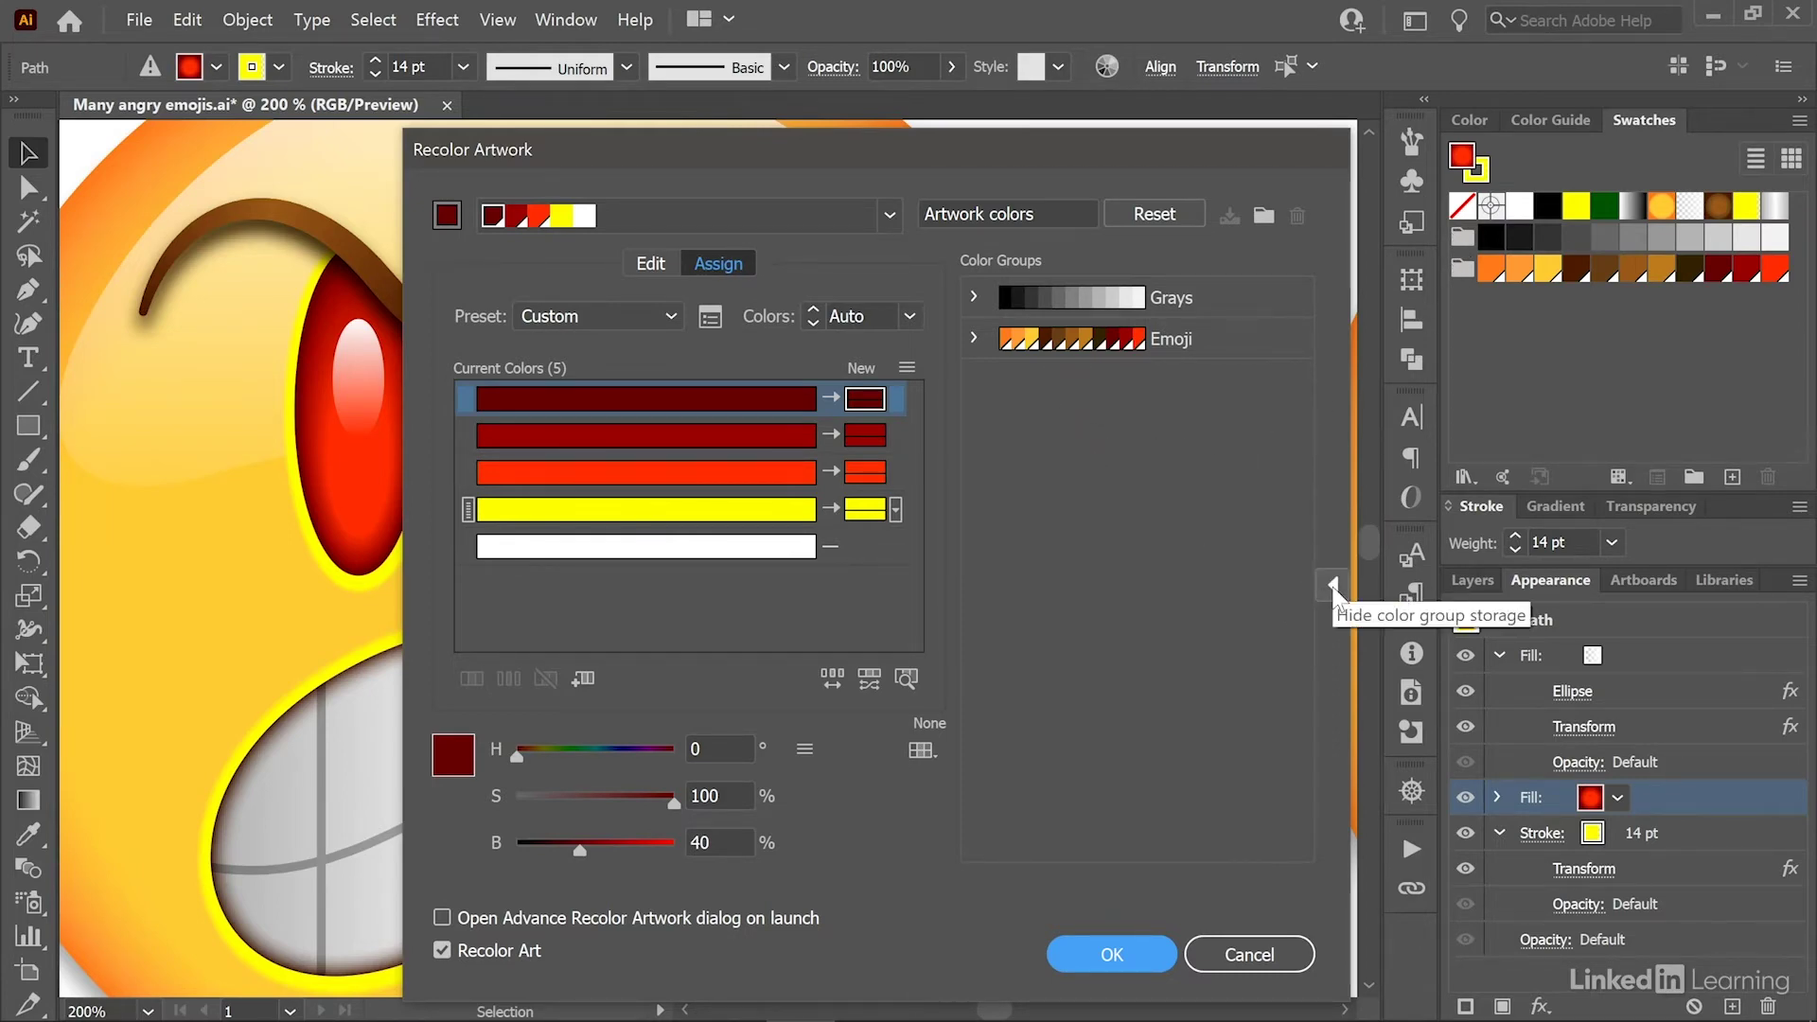
{"action": "left_click", "coordinate": [1333, 583]}
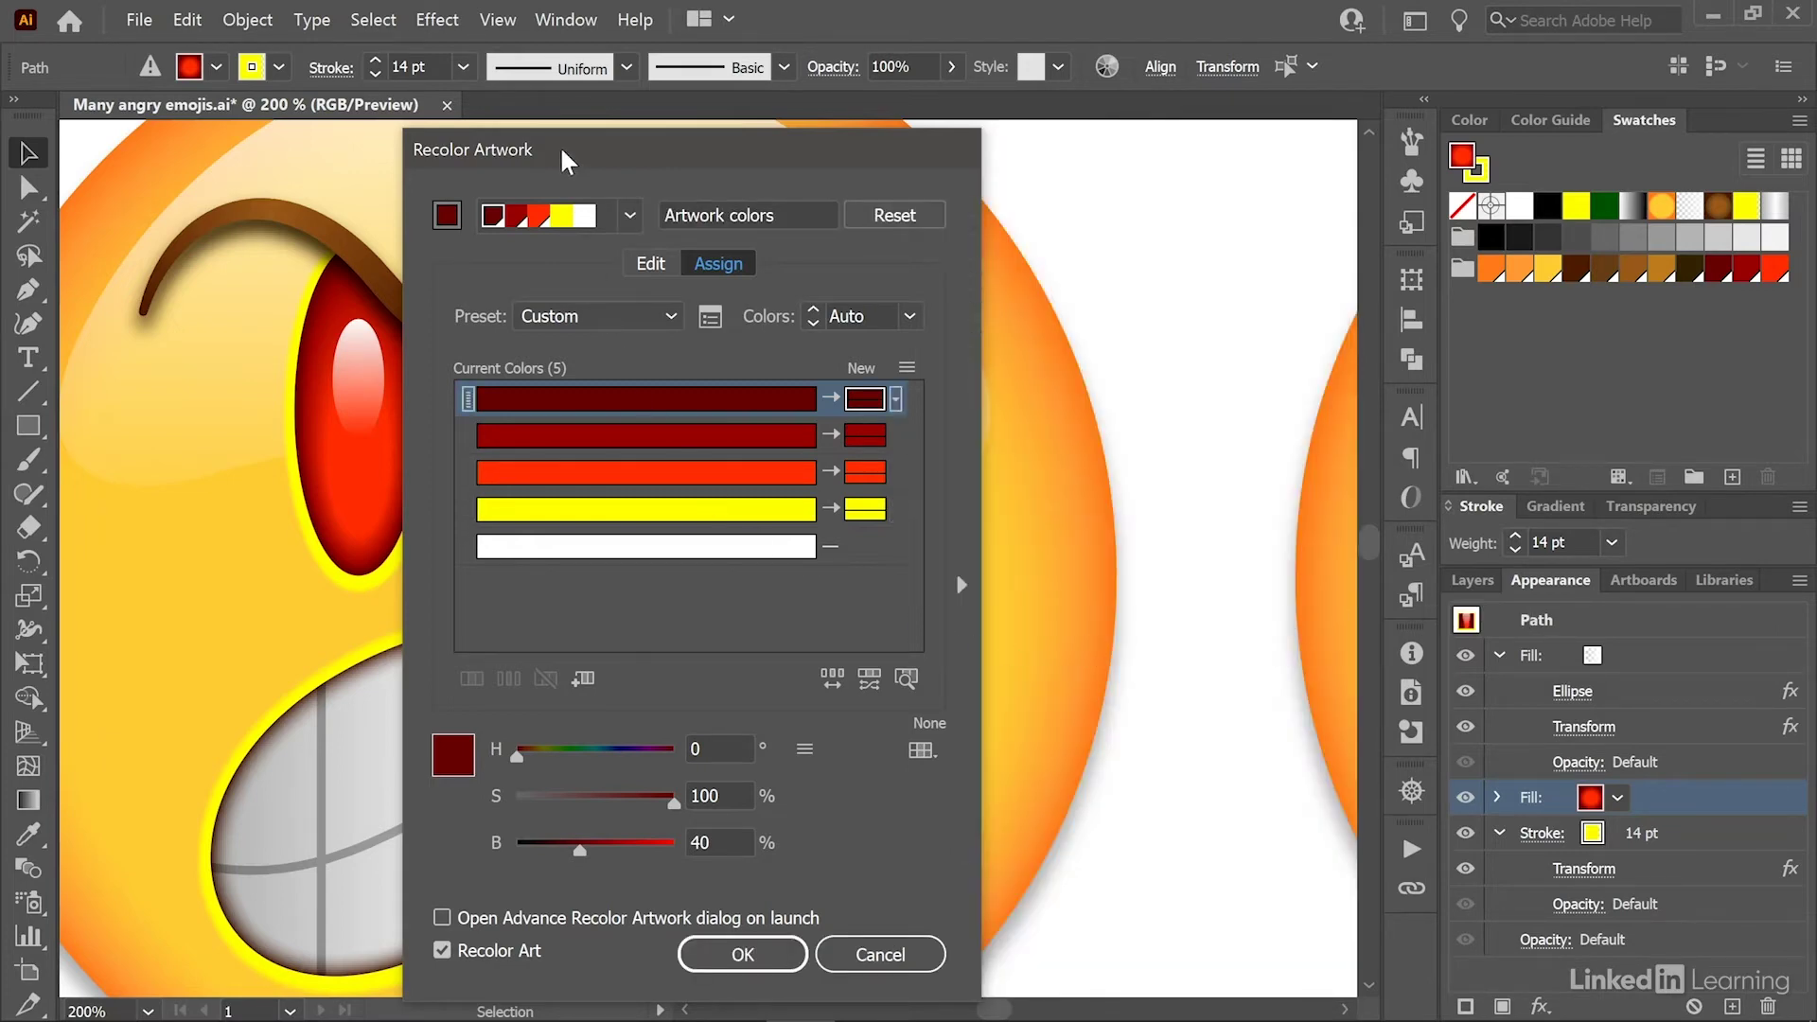
{"action": "left_click_drag", "start_coordinate": [571, 159], "coordinate": [1164, 91]}
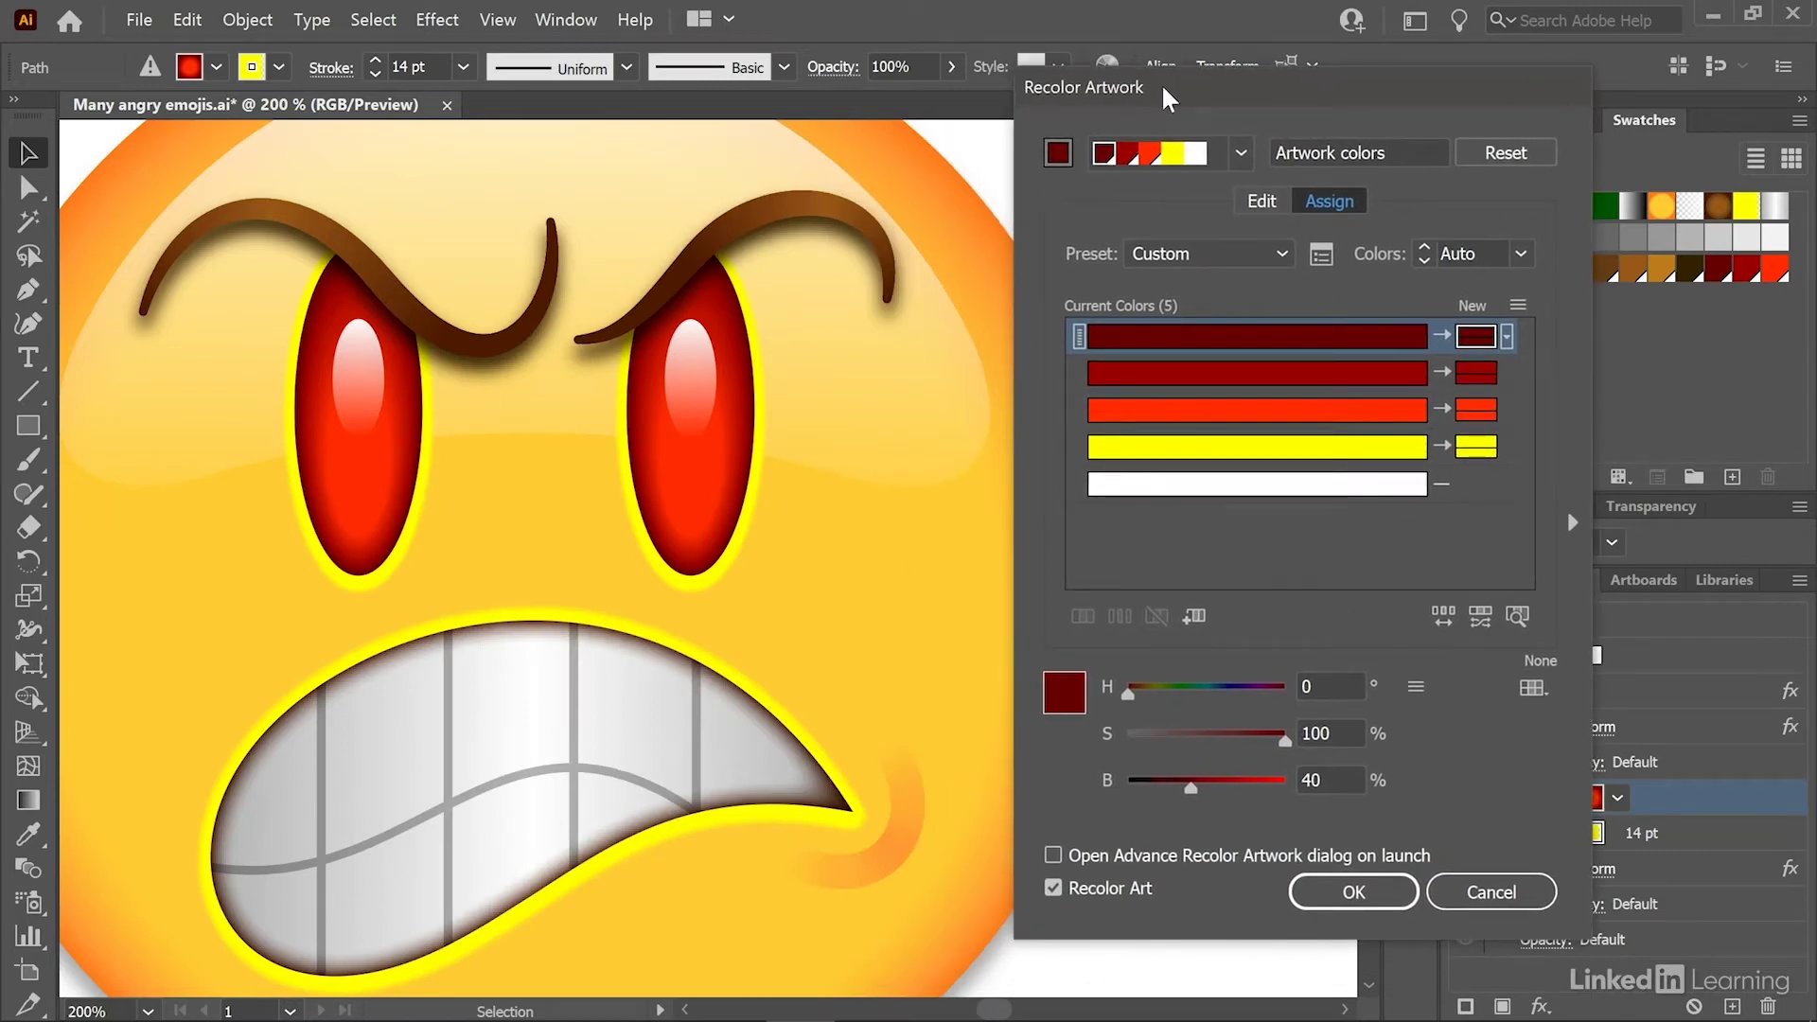
{"action": "left_click_drag", "start_coordinate": [1372, 485], "coordinate": [1445, 524]}
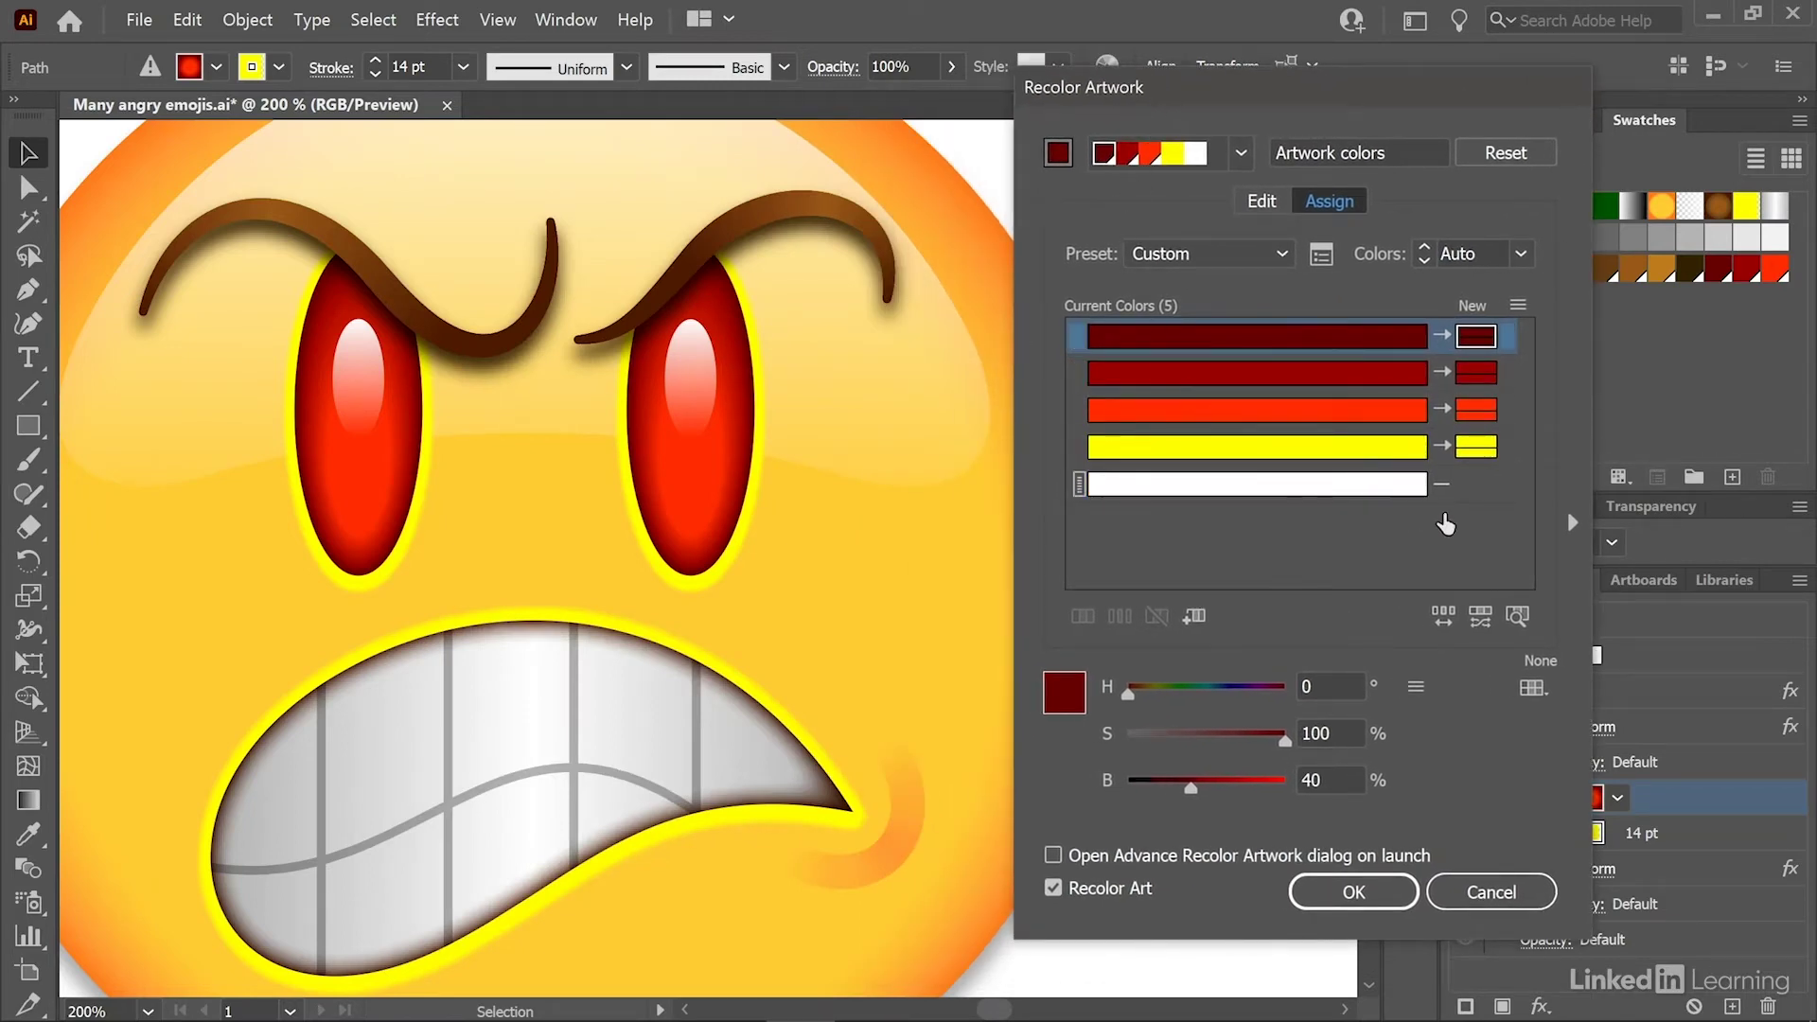
{"action": "left_click", "coordinate": [1320, 265]}
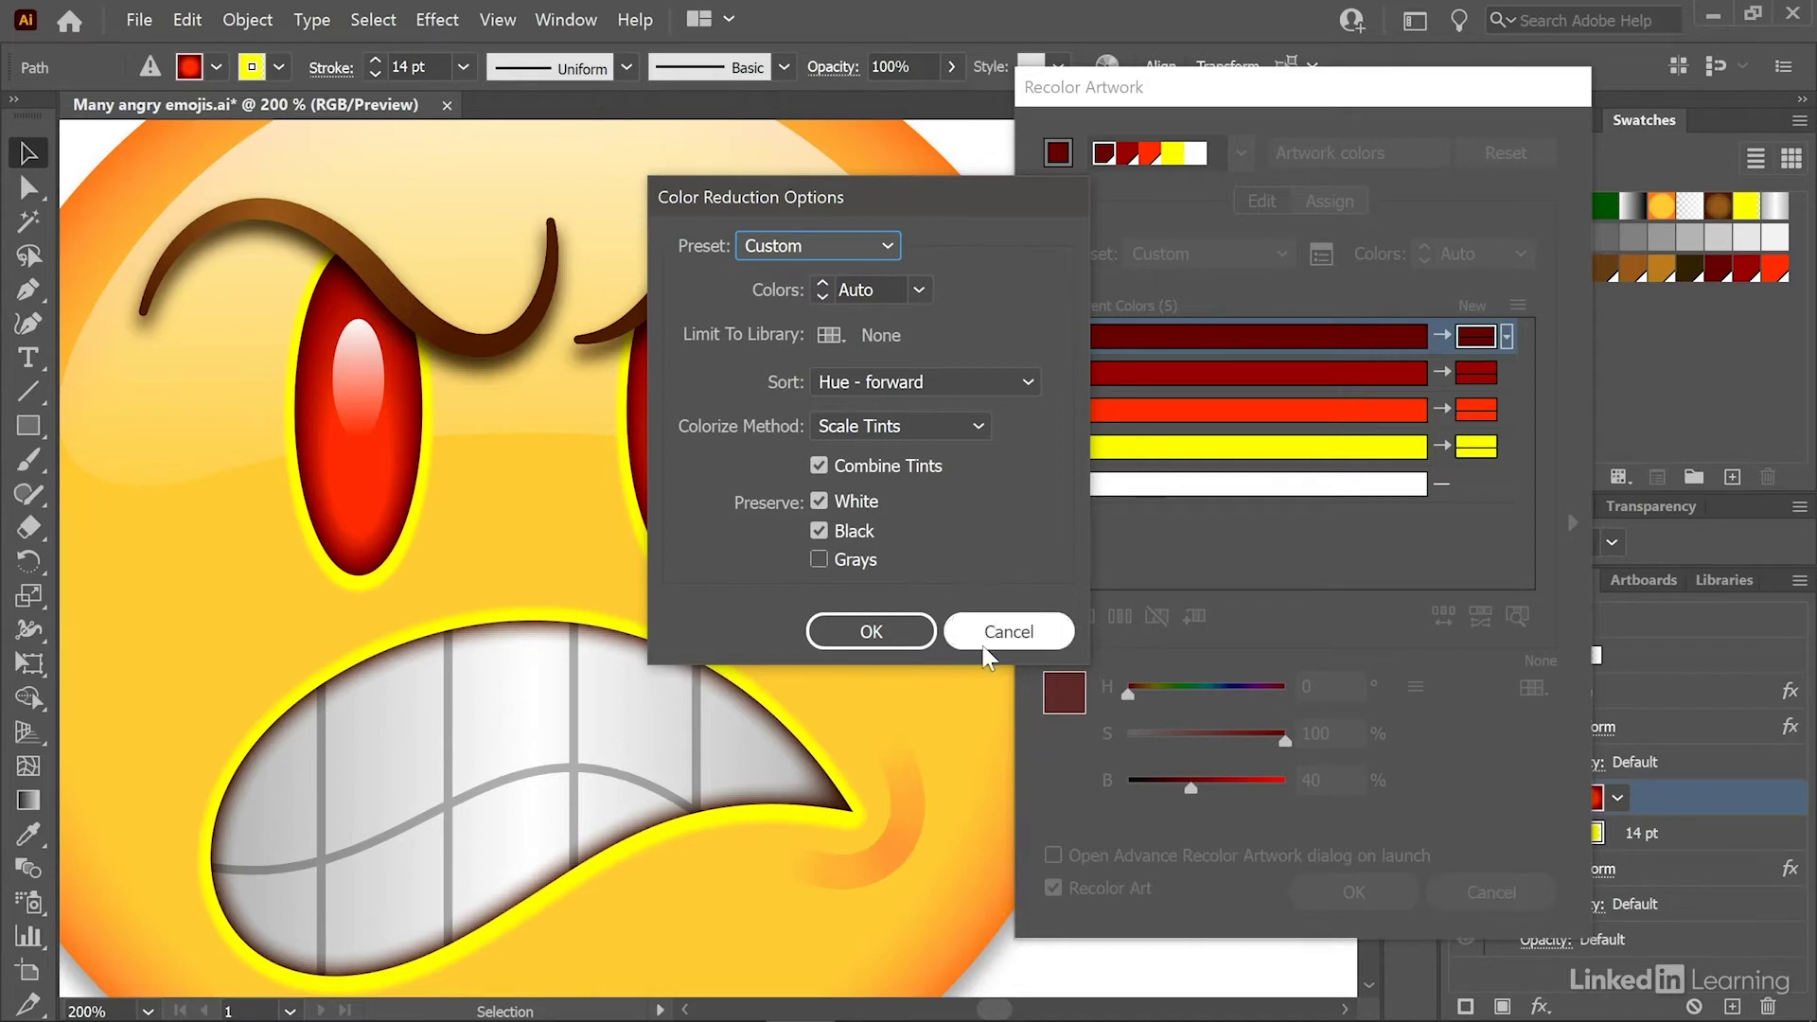
Step: Close Color Reduction Options without changes, keeping White and Black preserved
{"action": "left_click", "coordinate": [984, 649]}
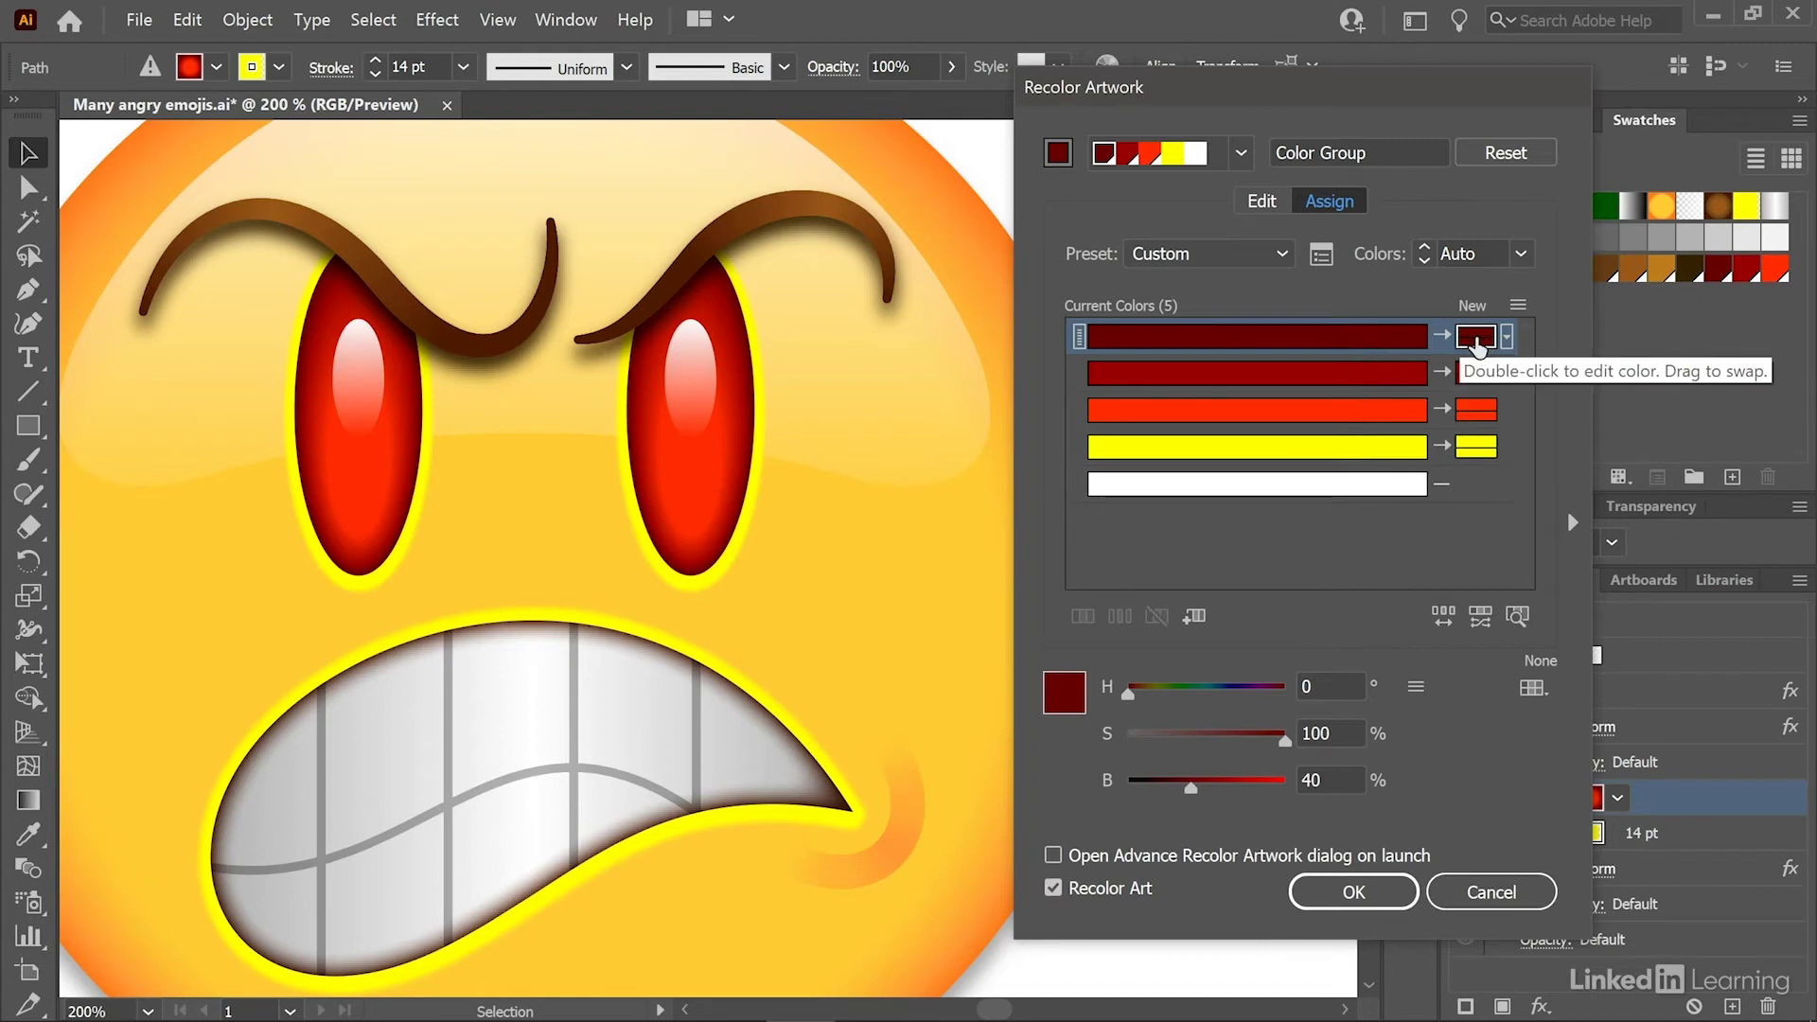
Step: Replace the darkest eye red with the Green swatch
{"action": "double_click", "coordinate": [1476, 339]}
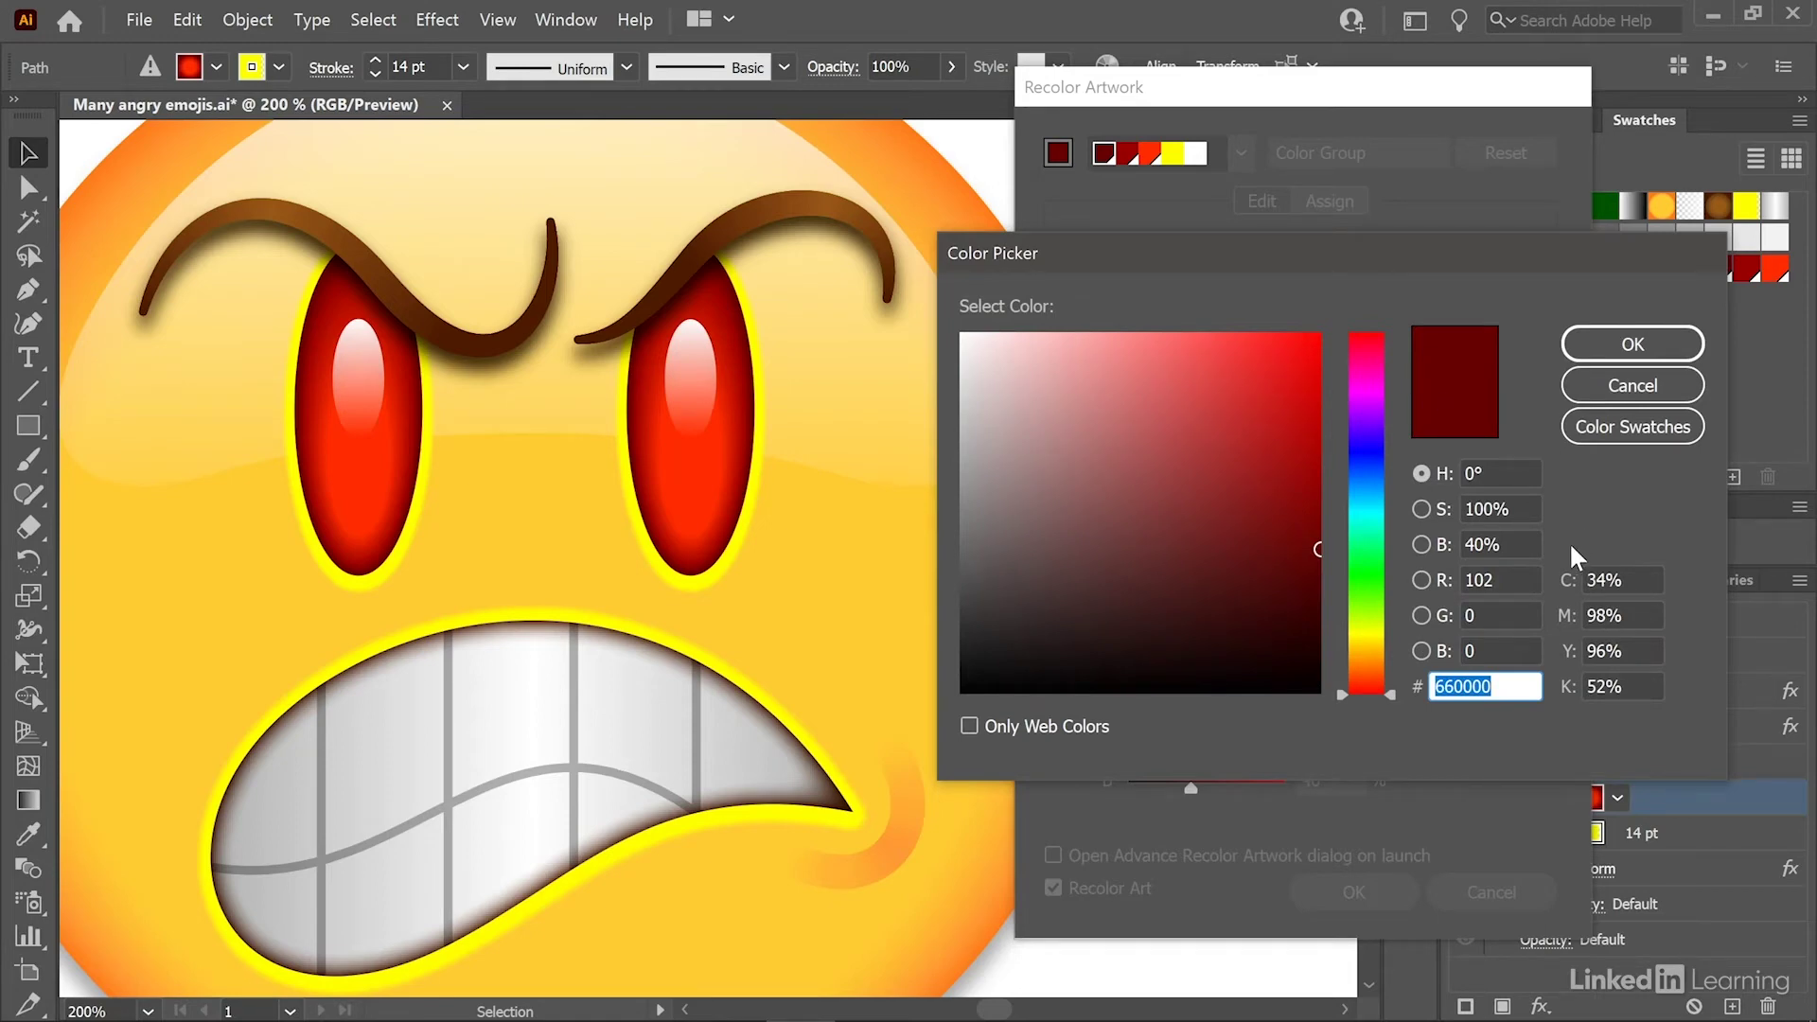
{"action": "left_click", "coordinate": [1599, 438]}
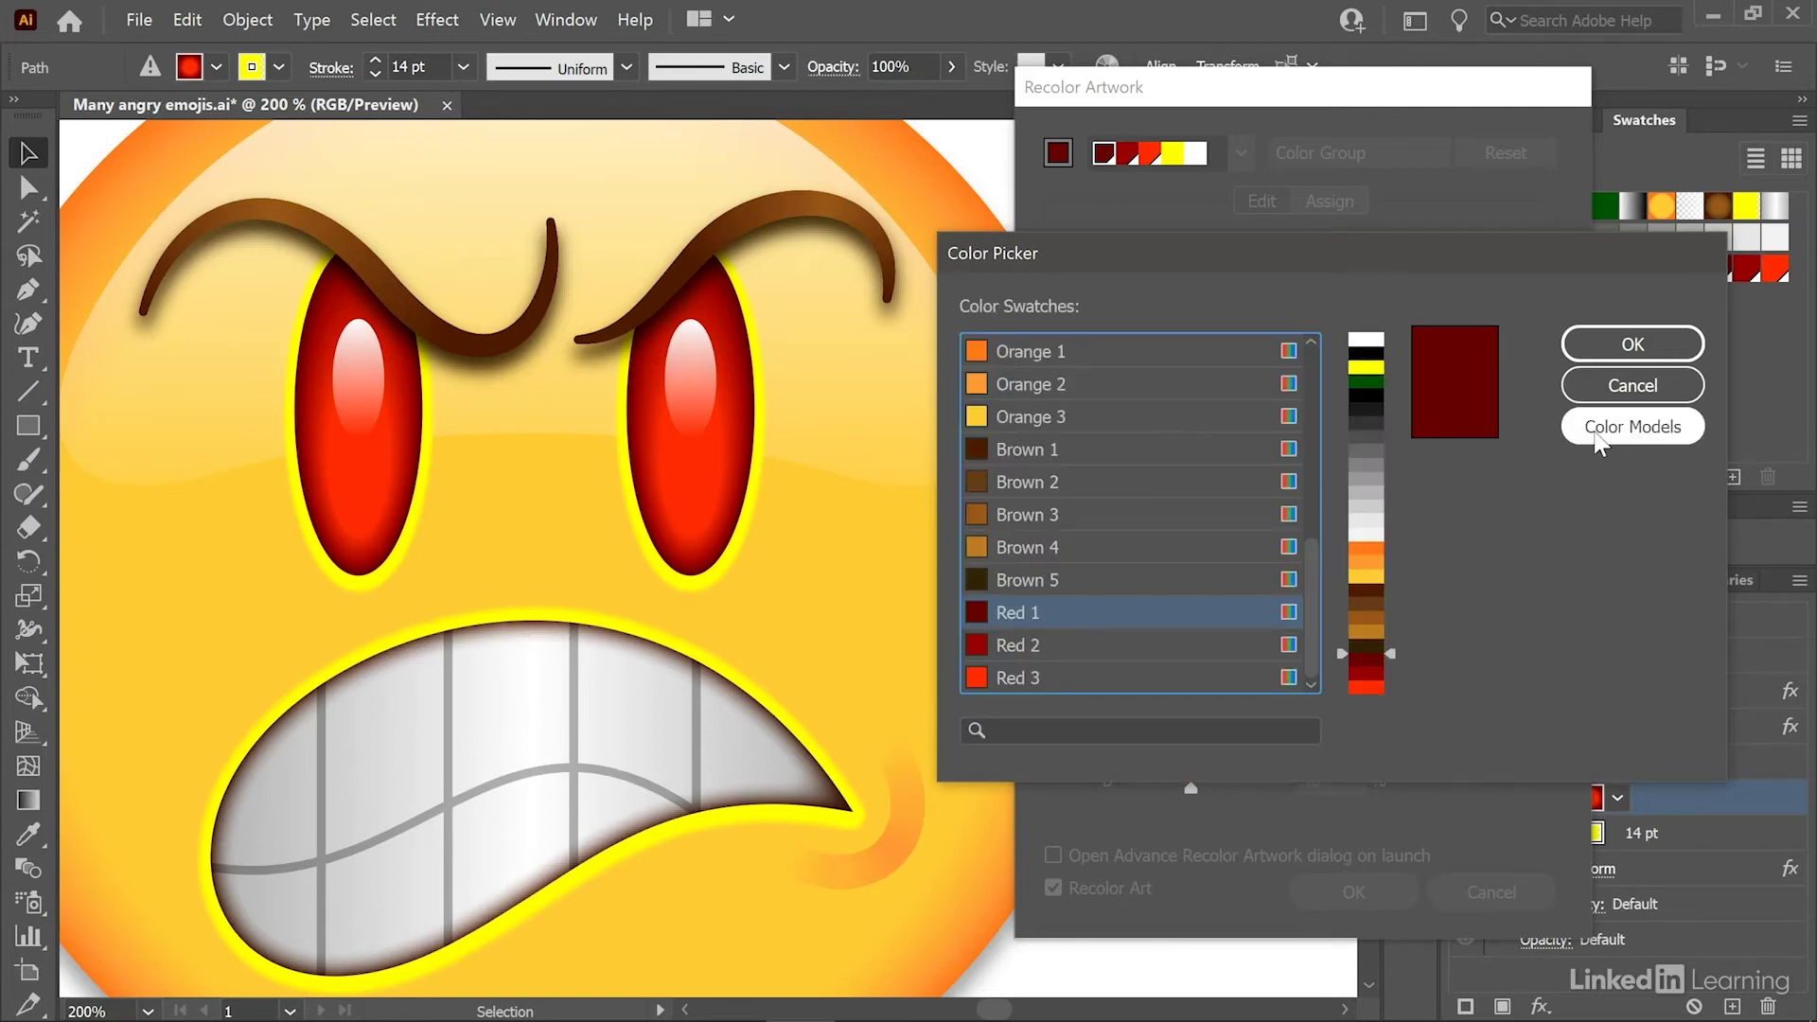
{"action": "left_click_drag", "start_coordinate": [1303, 575], "coordinate": [1302, 367]}
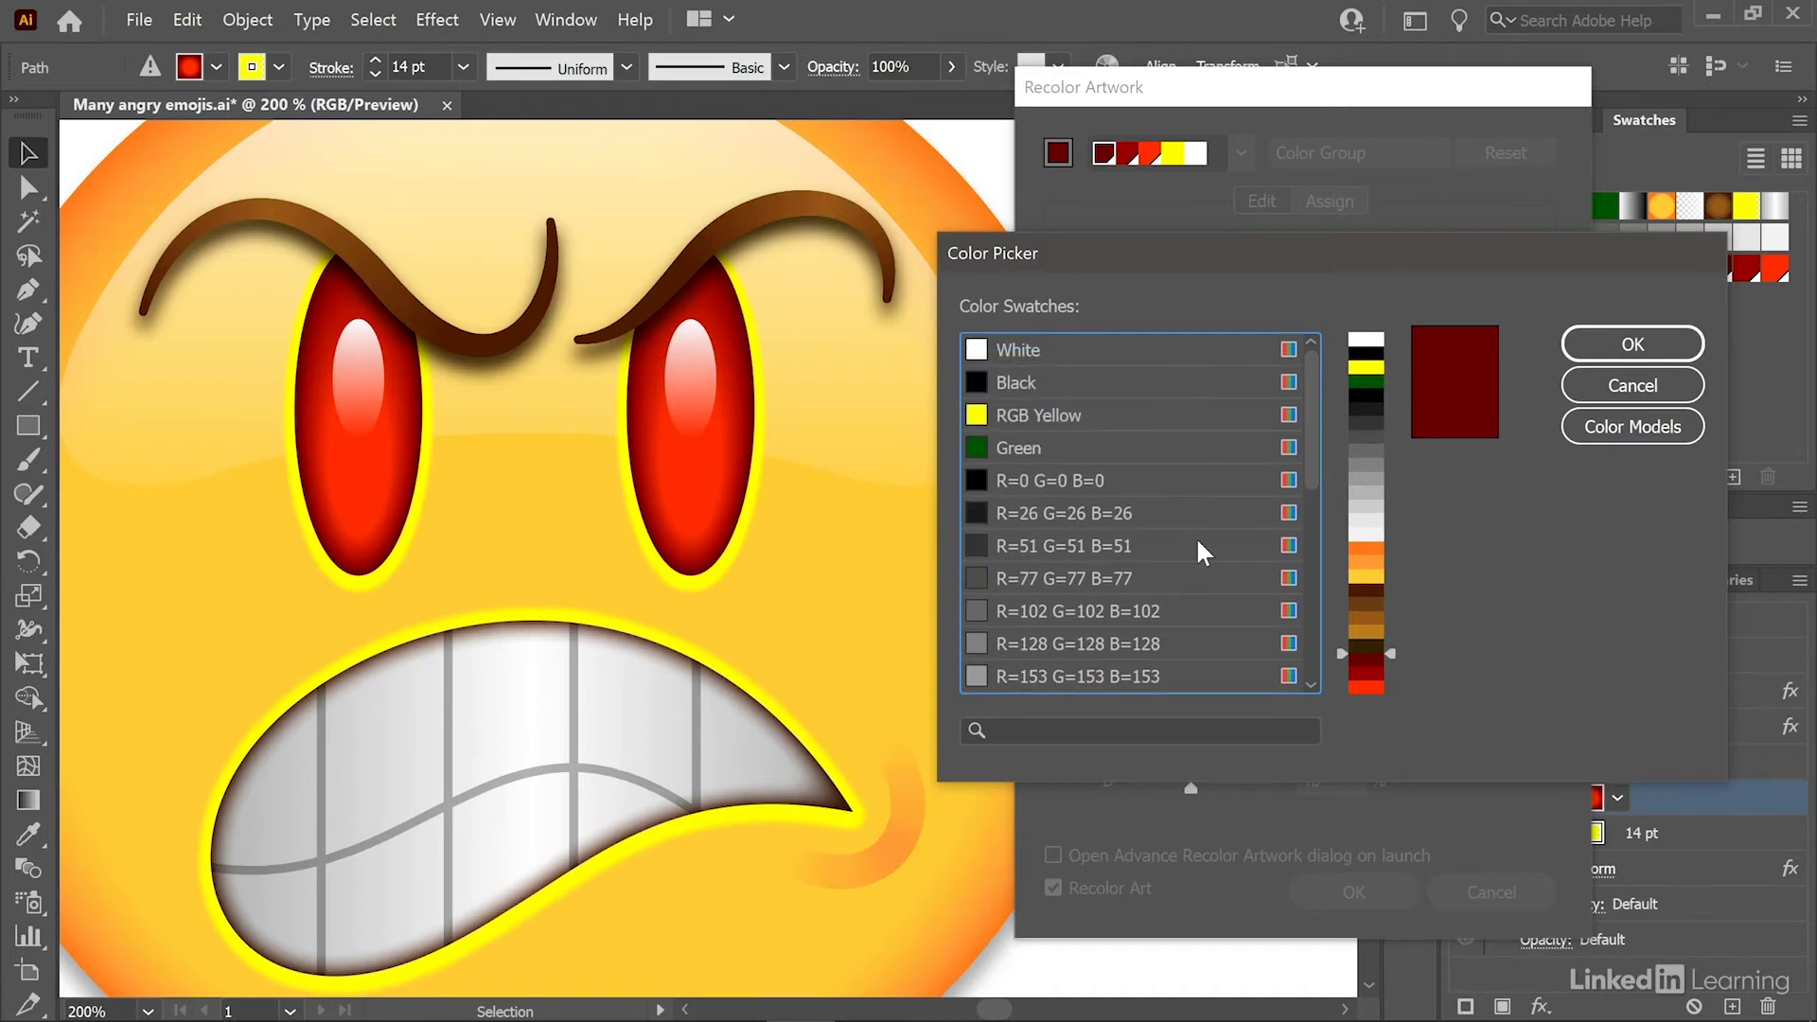
{"action": "left_click", "coordinate": [1165, 456]}
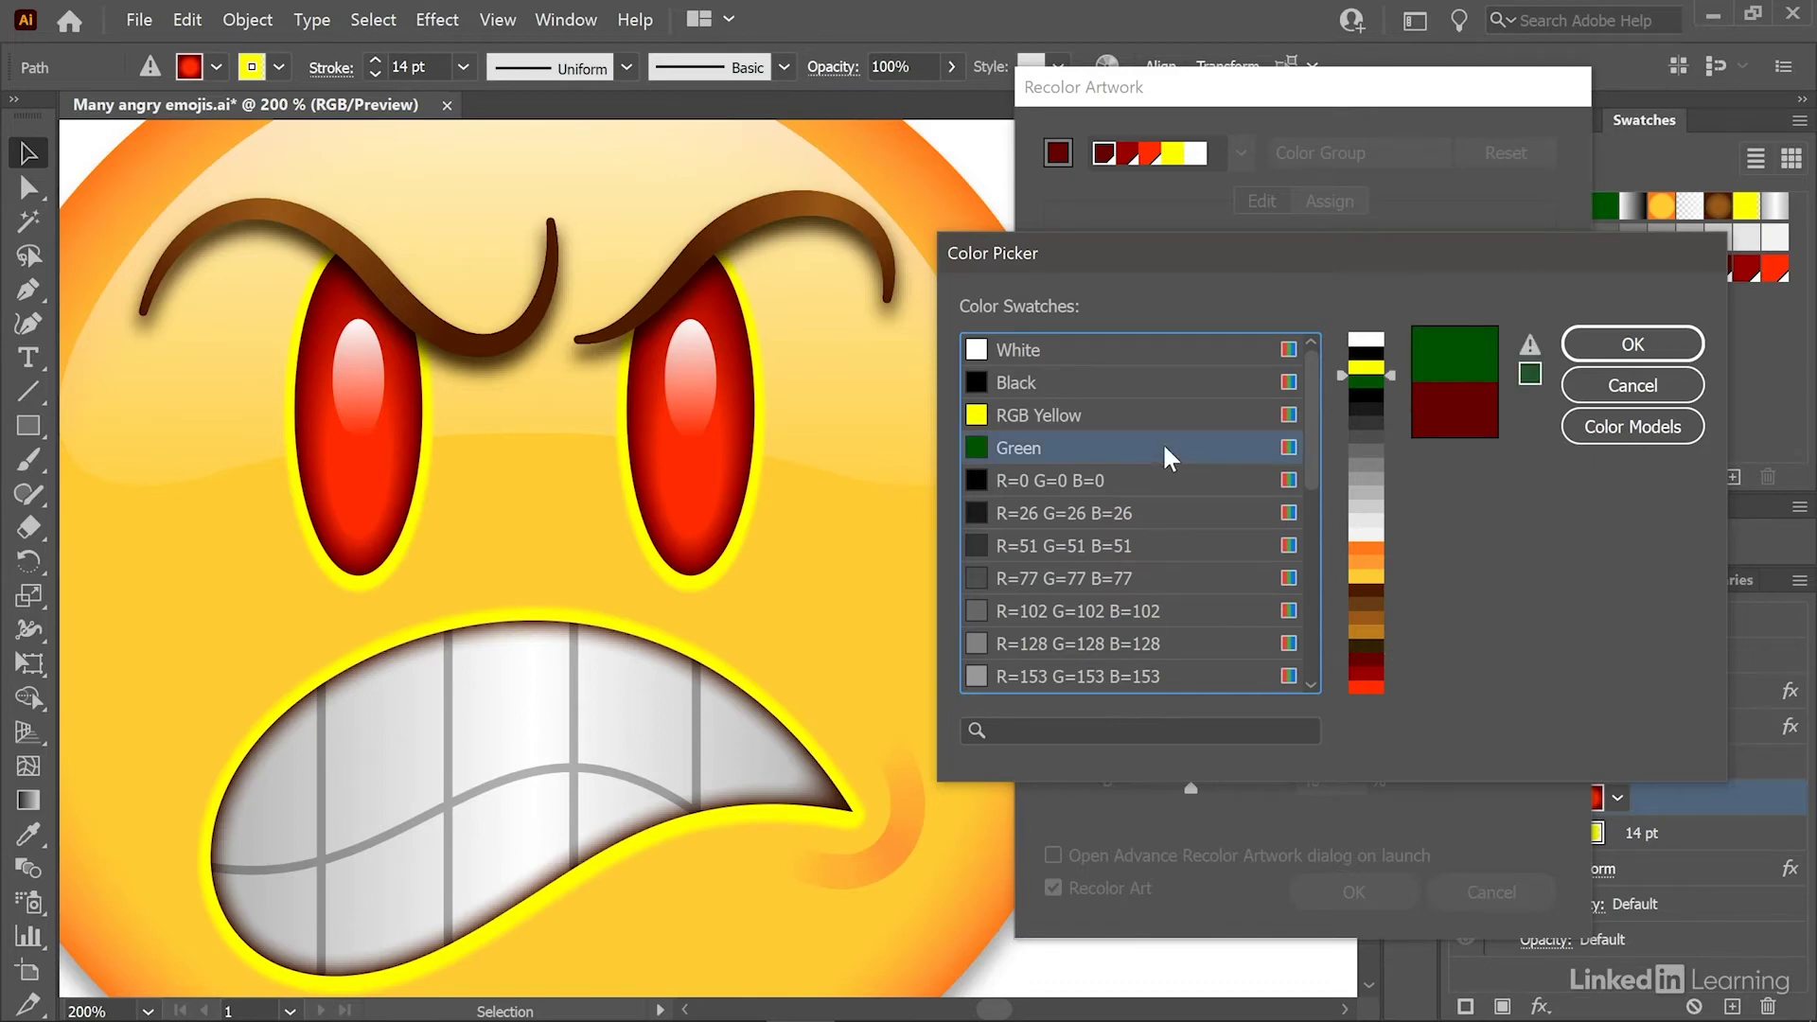
{"action": "left_click", "coordinate": [1606, 350]}
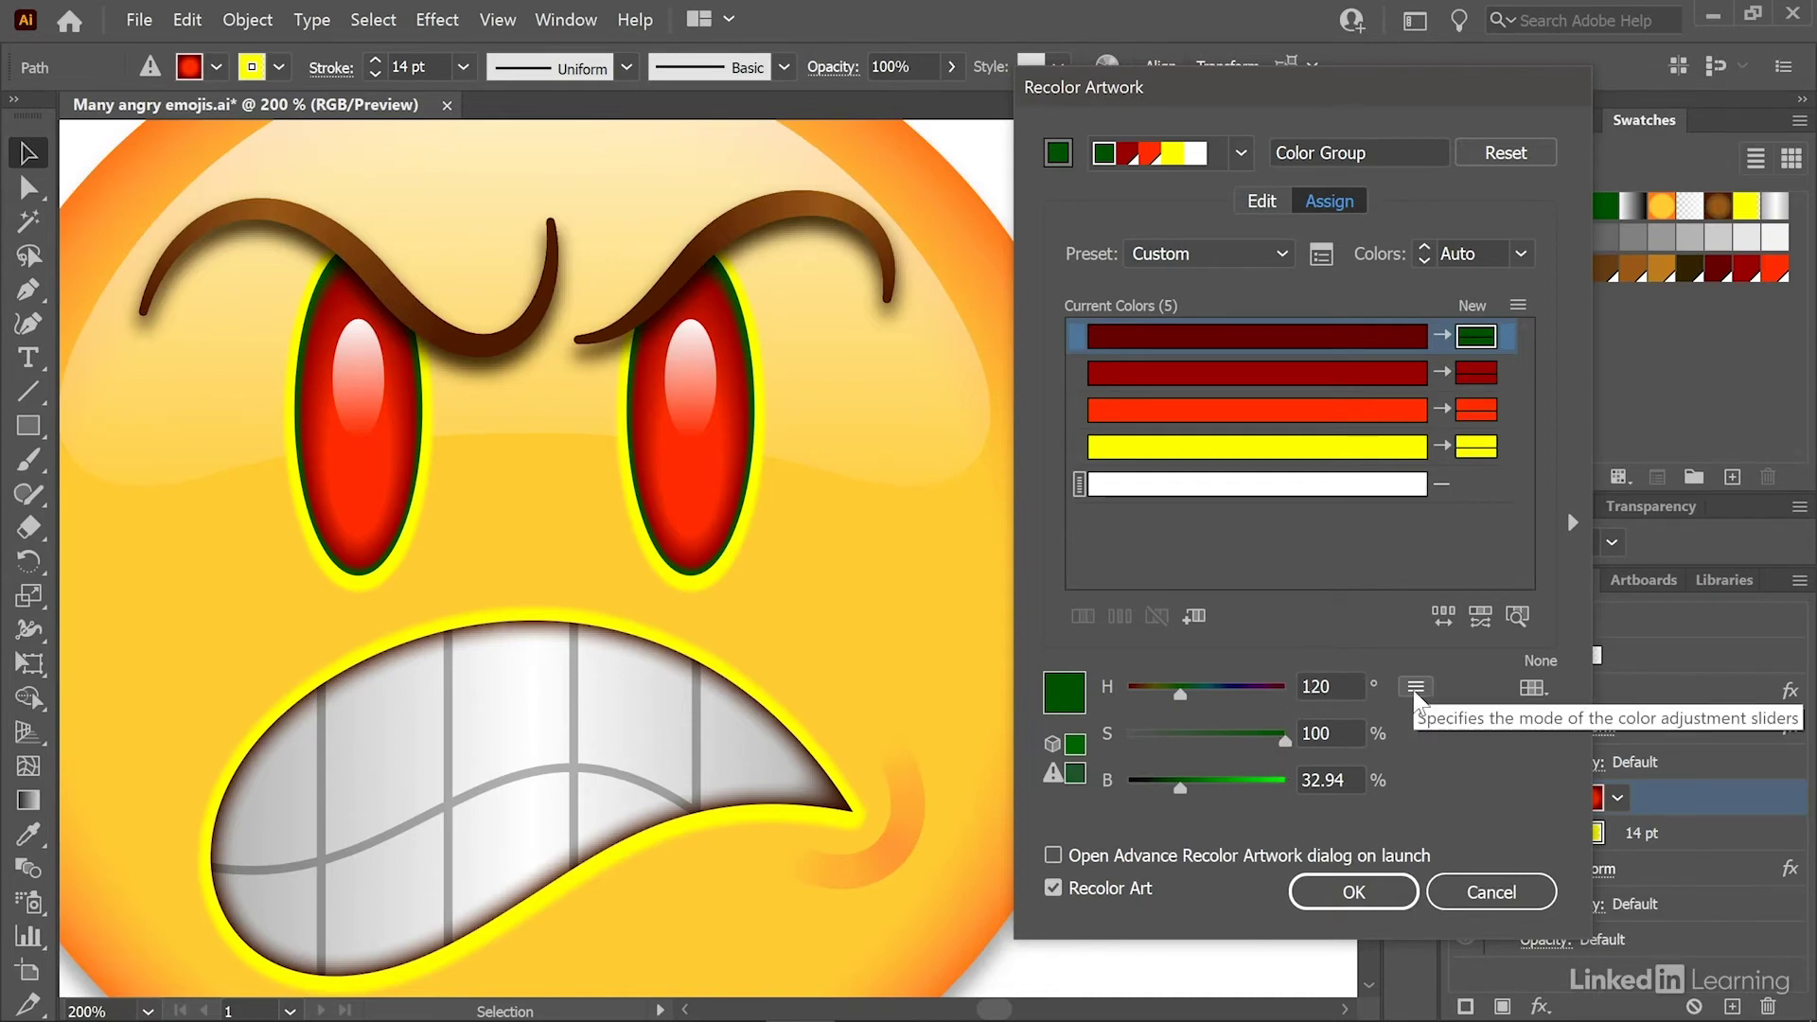
Step: Using HSB sliders, change the darkest red's replacement to navy: H 240, S 100, B 40
{"action": "left_click", "coordinate": [1415, 688]}
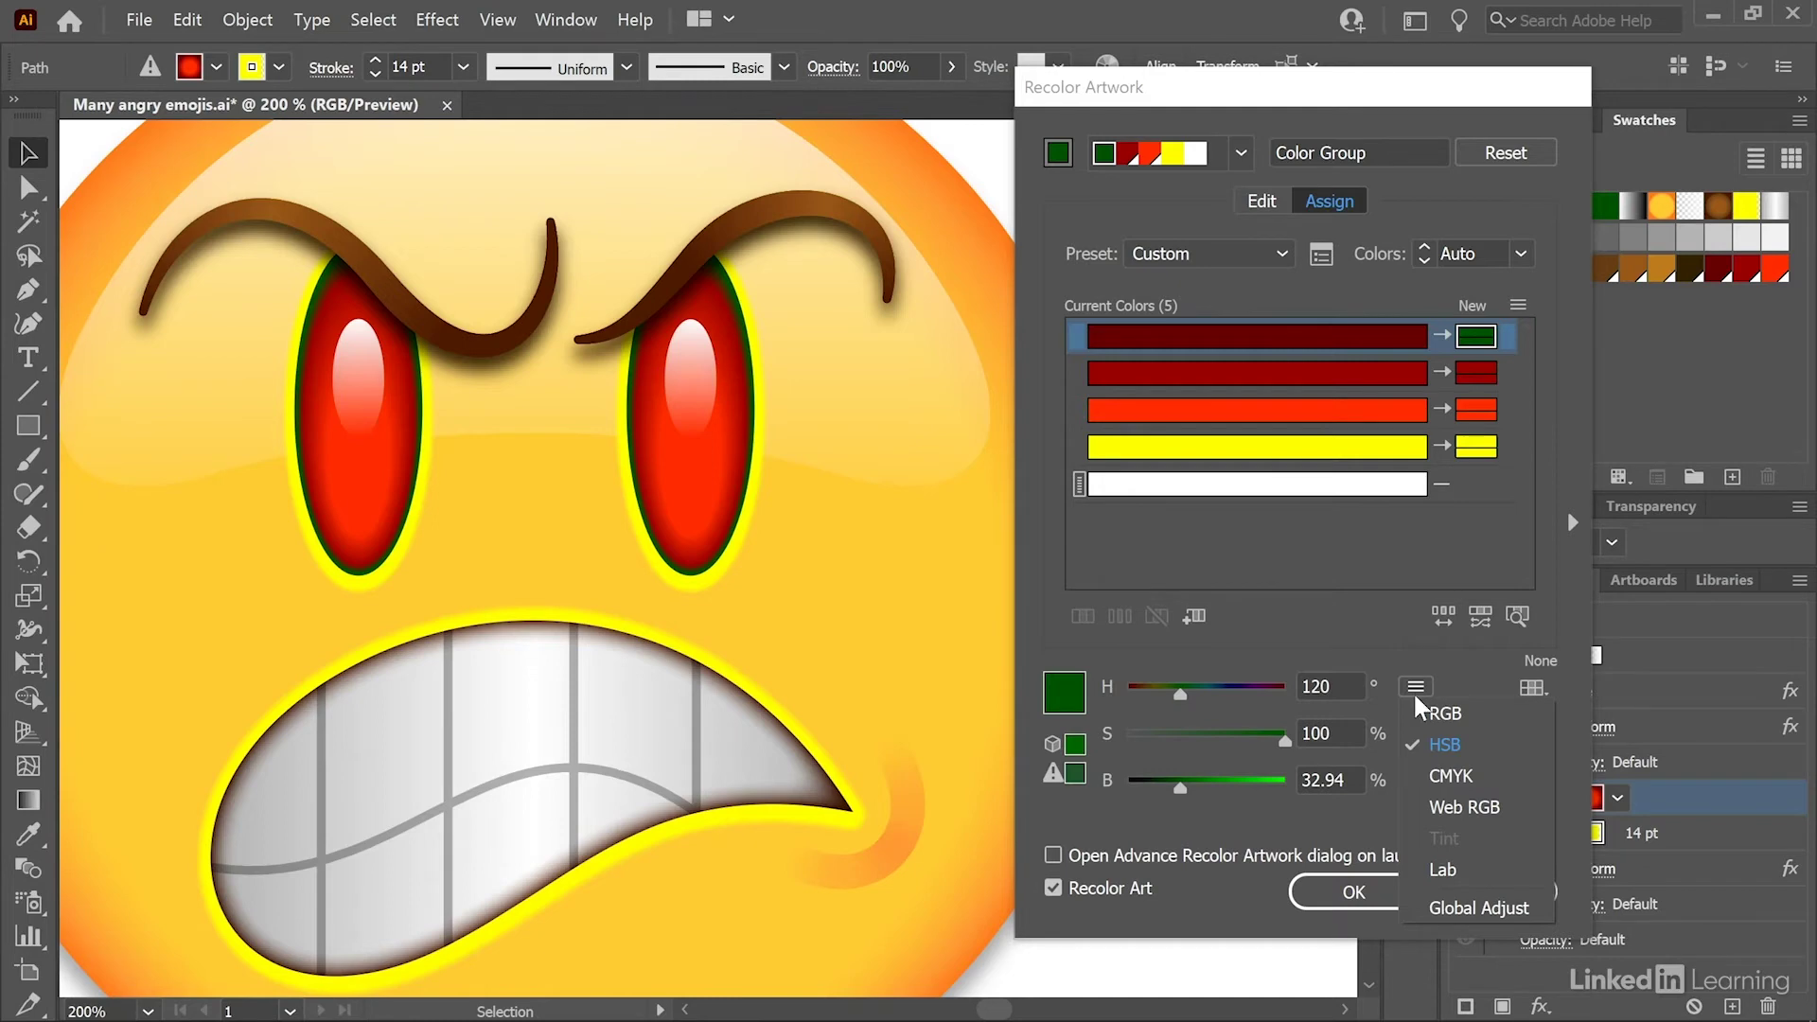
{"action": "left_click", "coordinate": [1480, 746]}
{"action": "left_click", "coordinate": [1332, 686]}
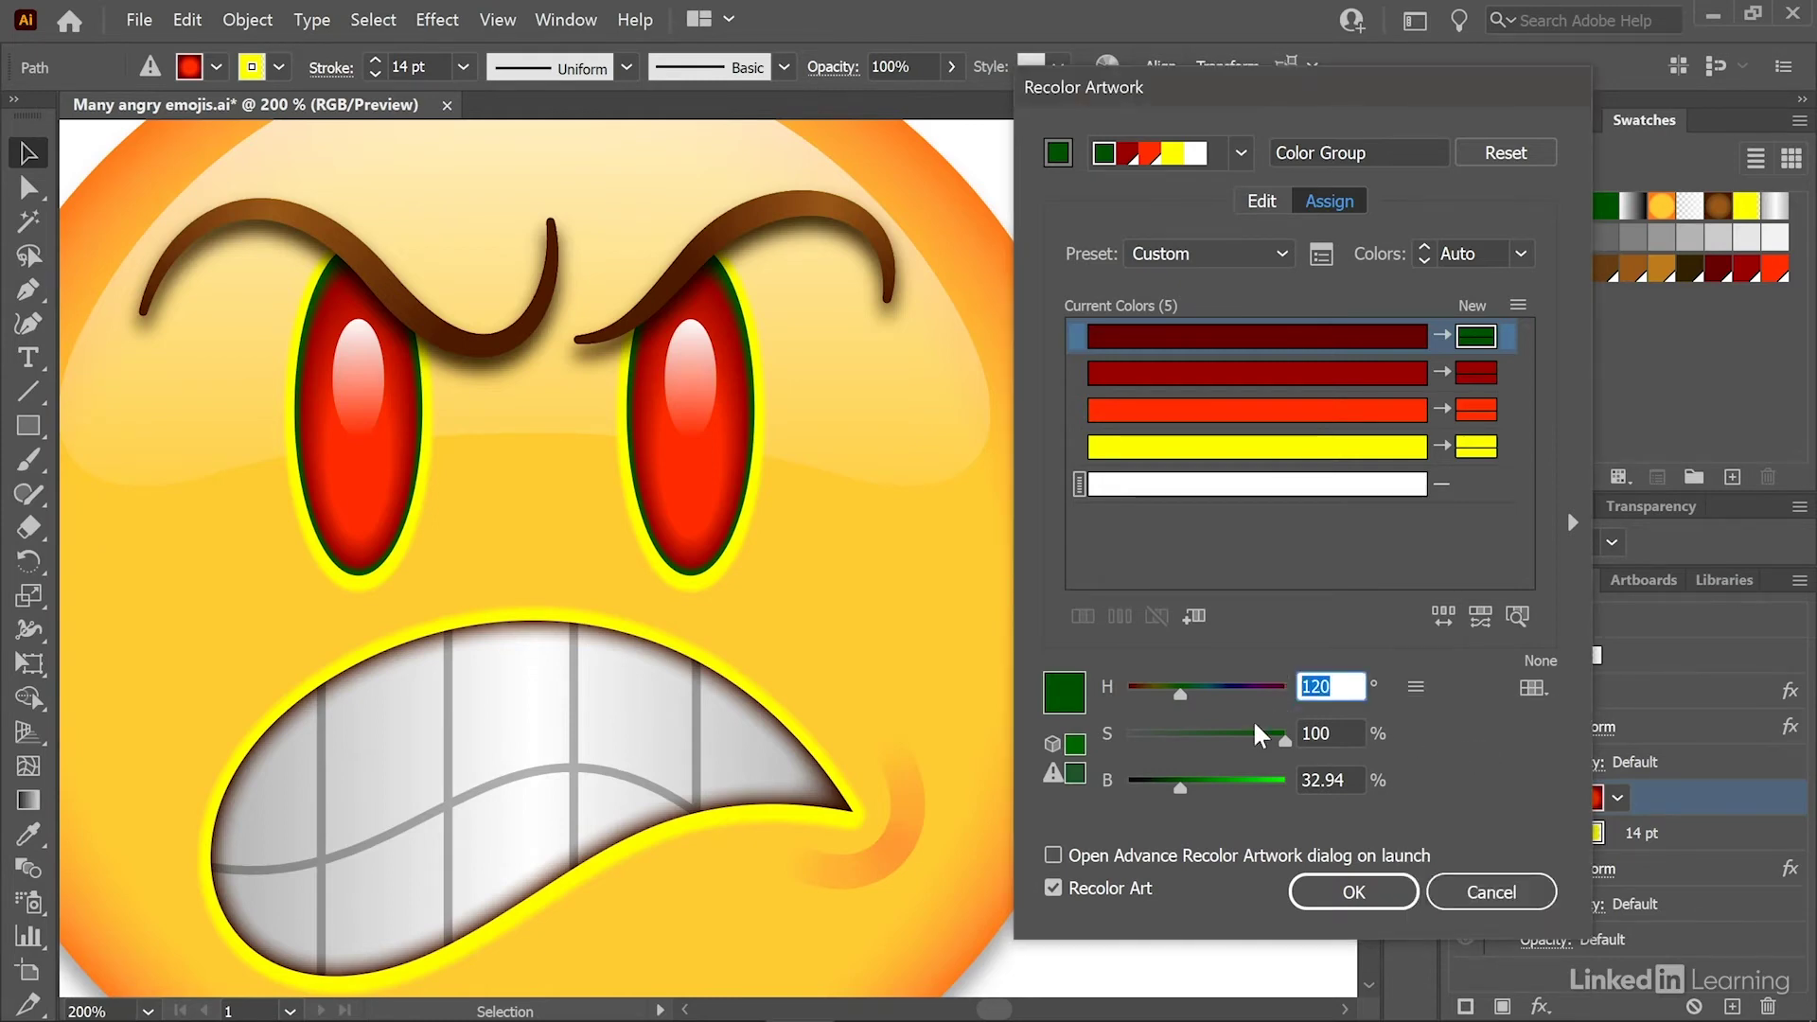
{"action": "type", "text": "240"}
{"action": "key", "text": "Tab"}
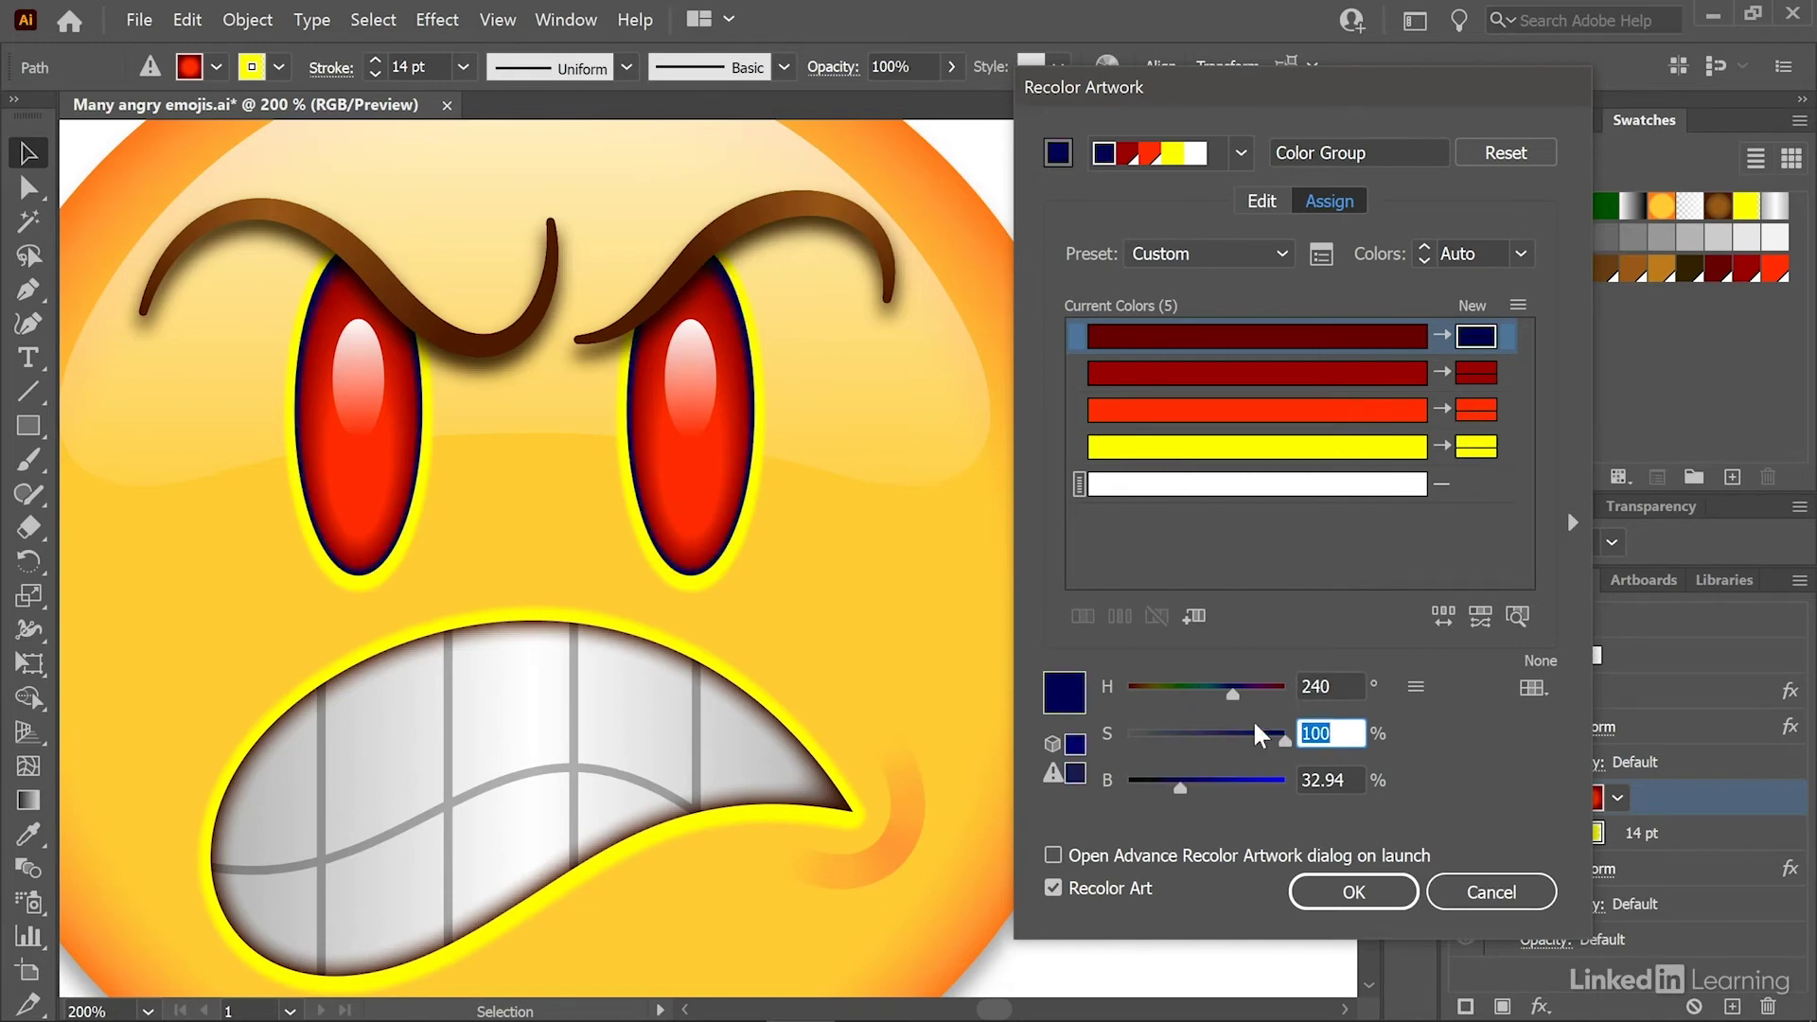
{"action": "key", "text": "Tab"}
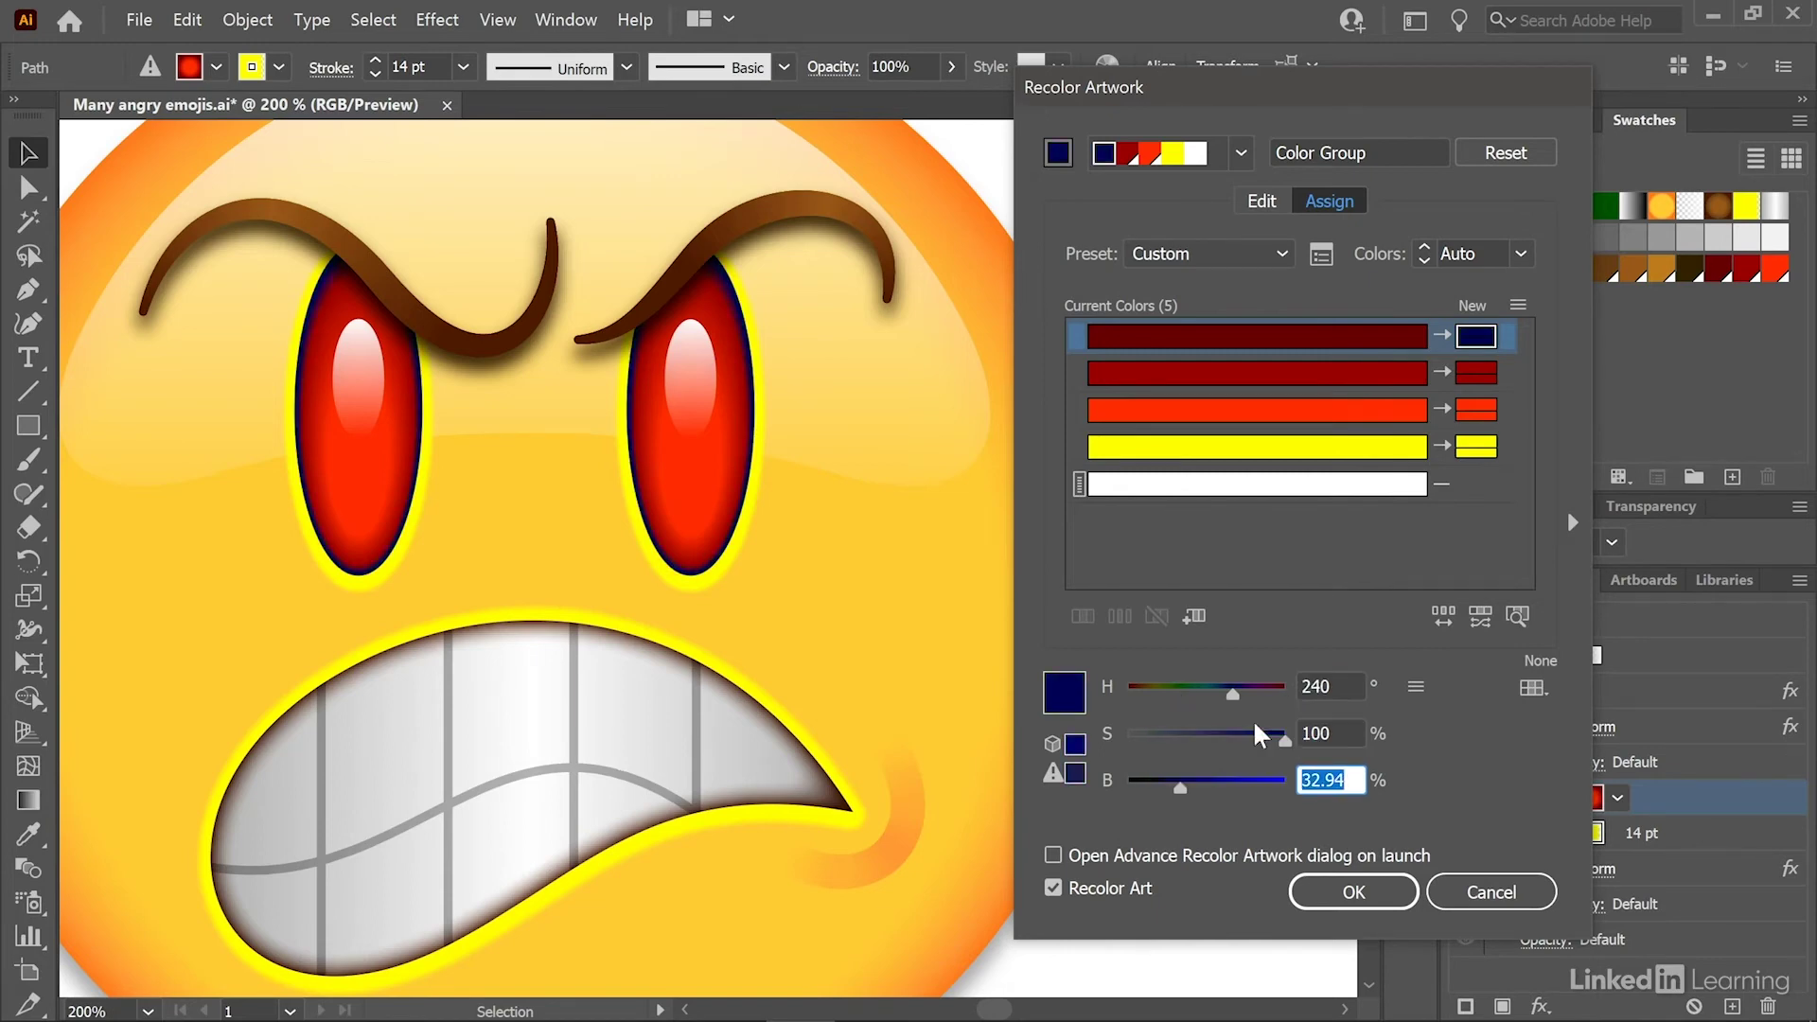
{"action": "type", "text": "40"}
{"action": "key", "text": "Return"}
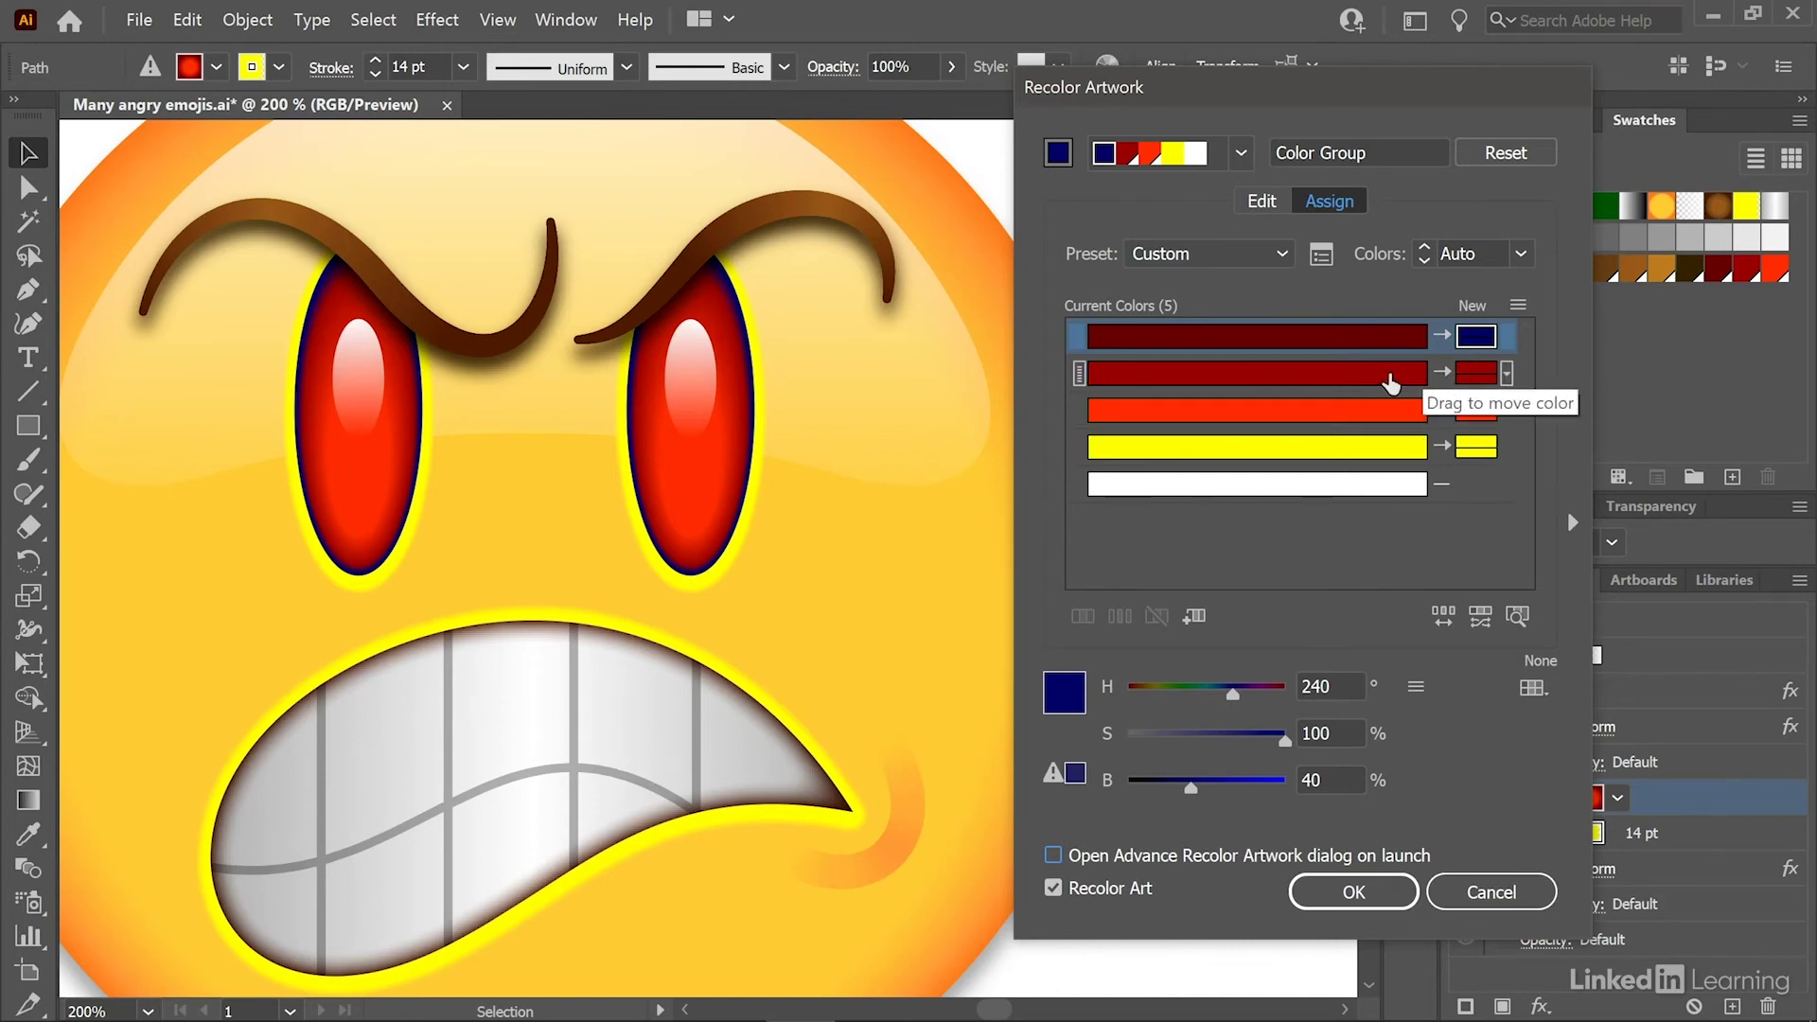
{"action": "left_click", "coordinate": [1392, 382]}
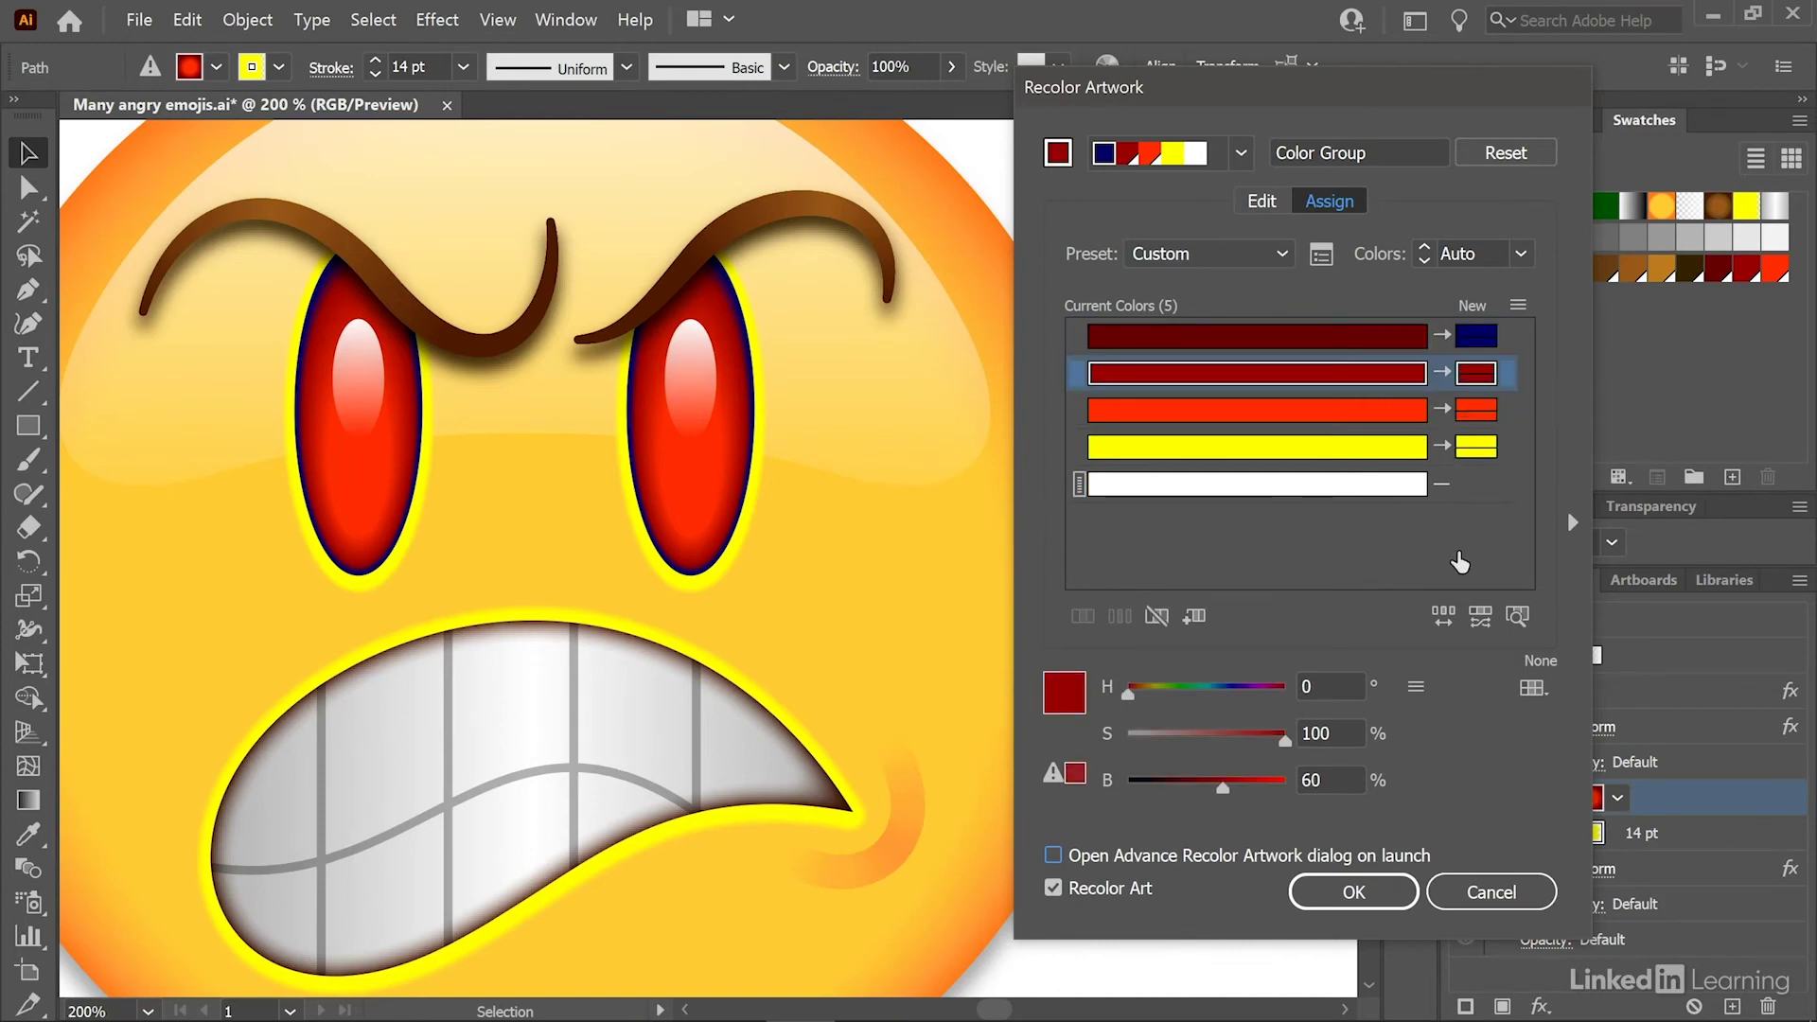
Step: Set the second dark red's replacement hue to 240 for navy
{"action": "left_click", "coordinate": [1309, 685]}
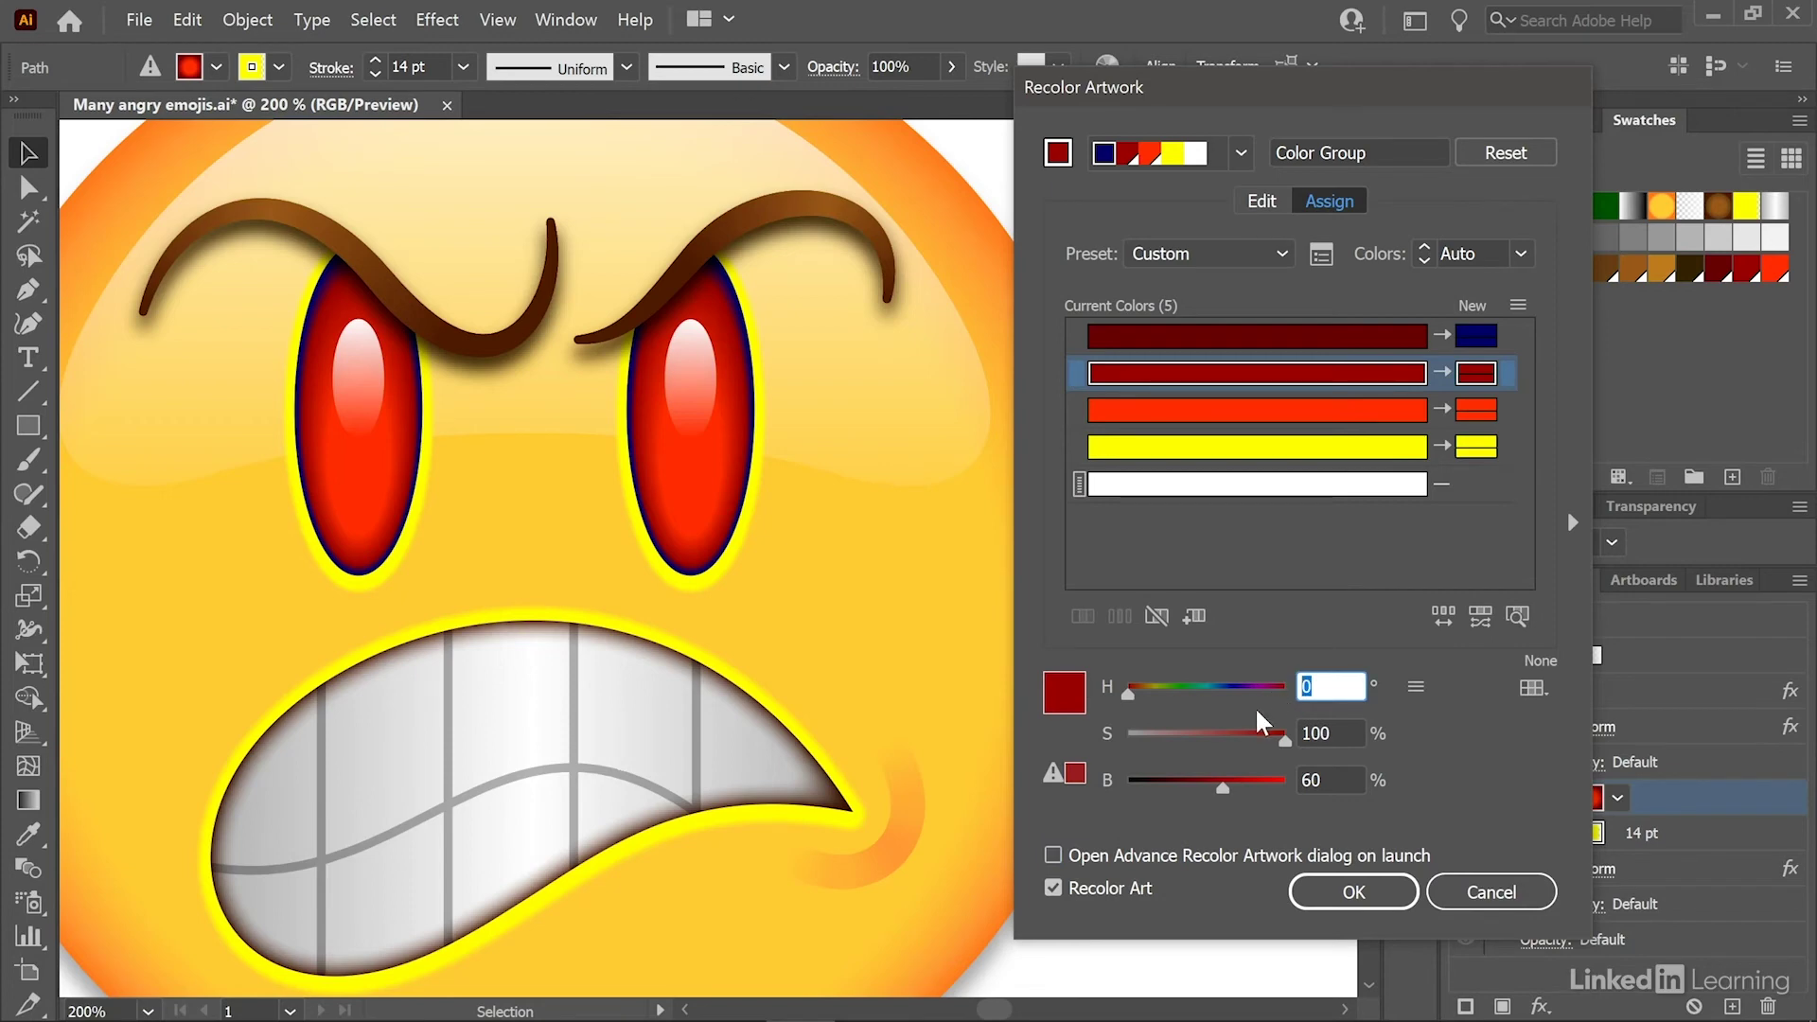
{"action": "type", "text": "240"}
{"action": "key", "text": "Tab"}
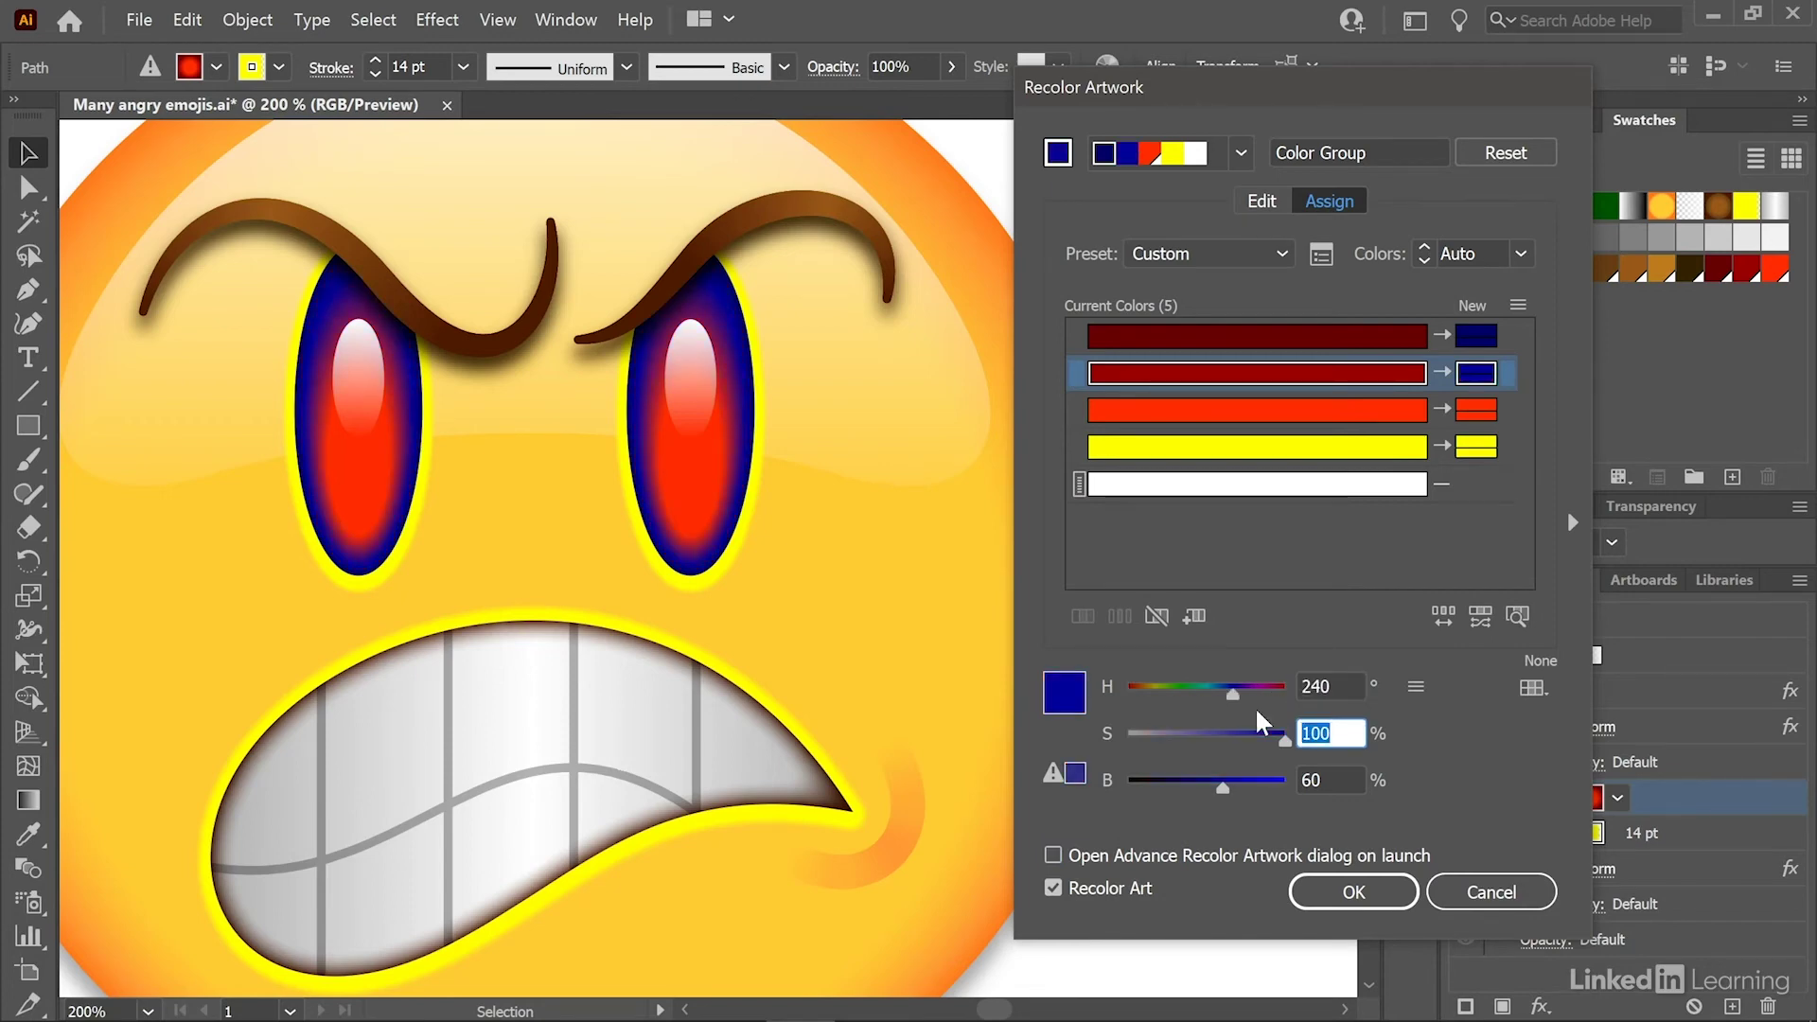
{"action": "key", "text": "Tab"}
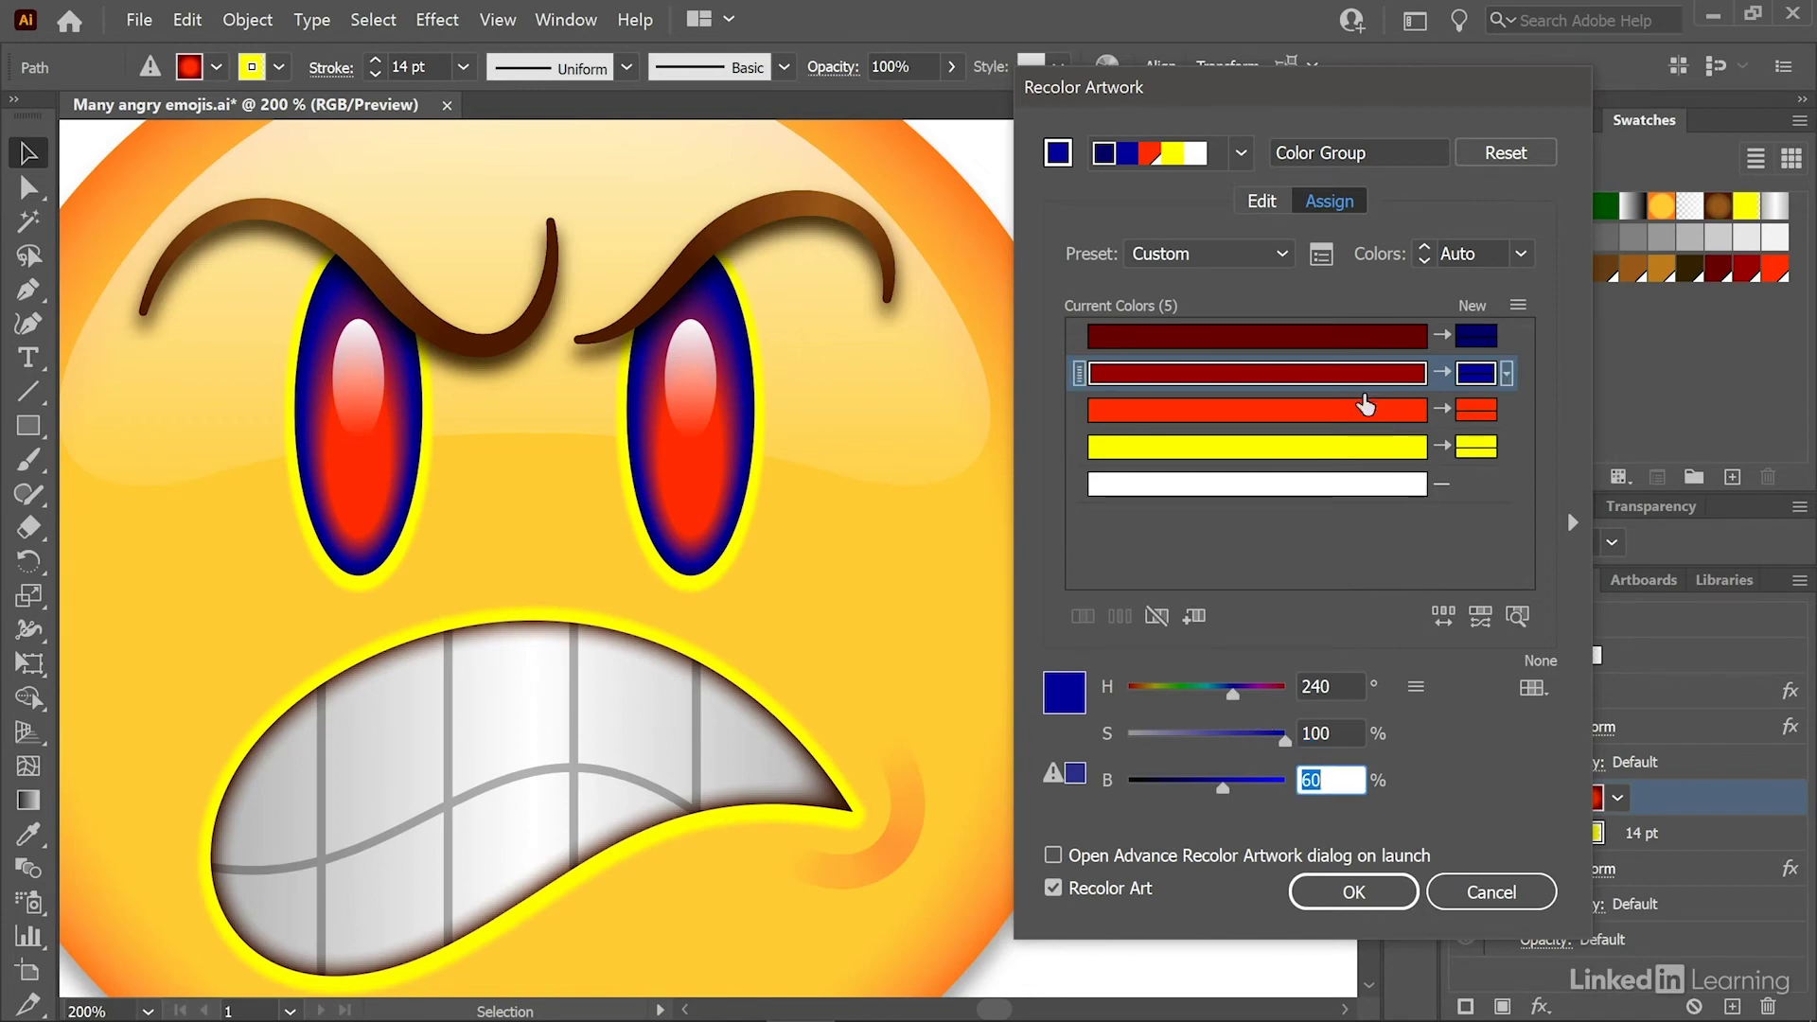
Step: Set the bright red's replacement hue to 240, then lower it to 210 for azure
{"action": "left_click", "coordinate": [1360, 413]}
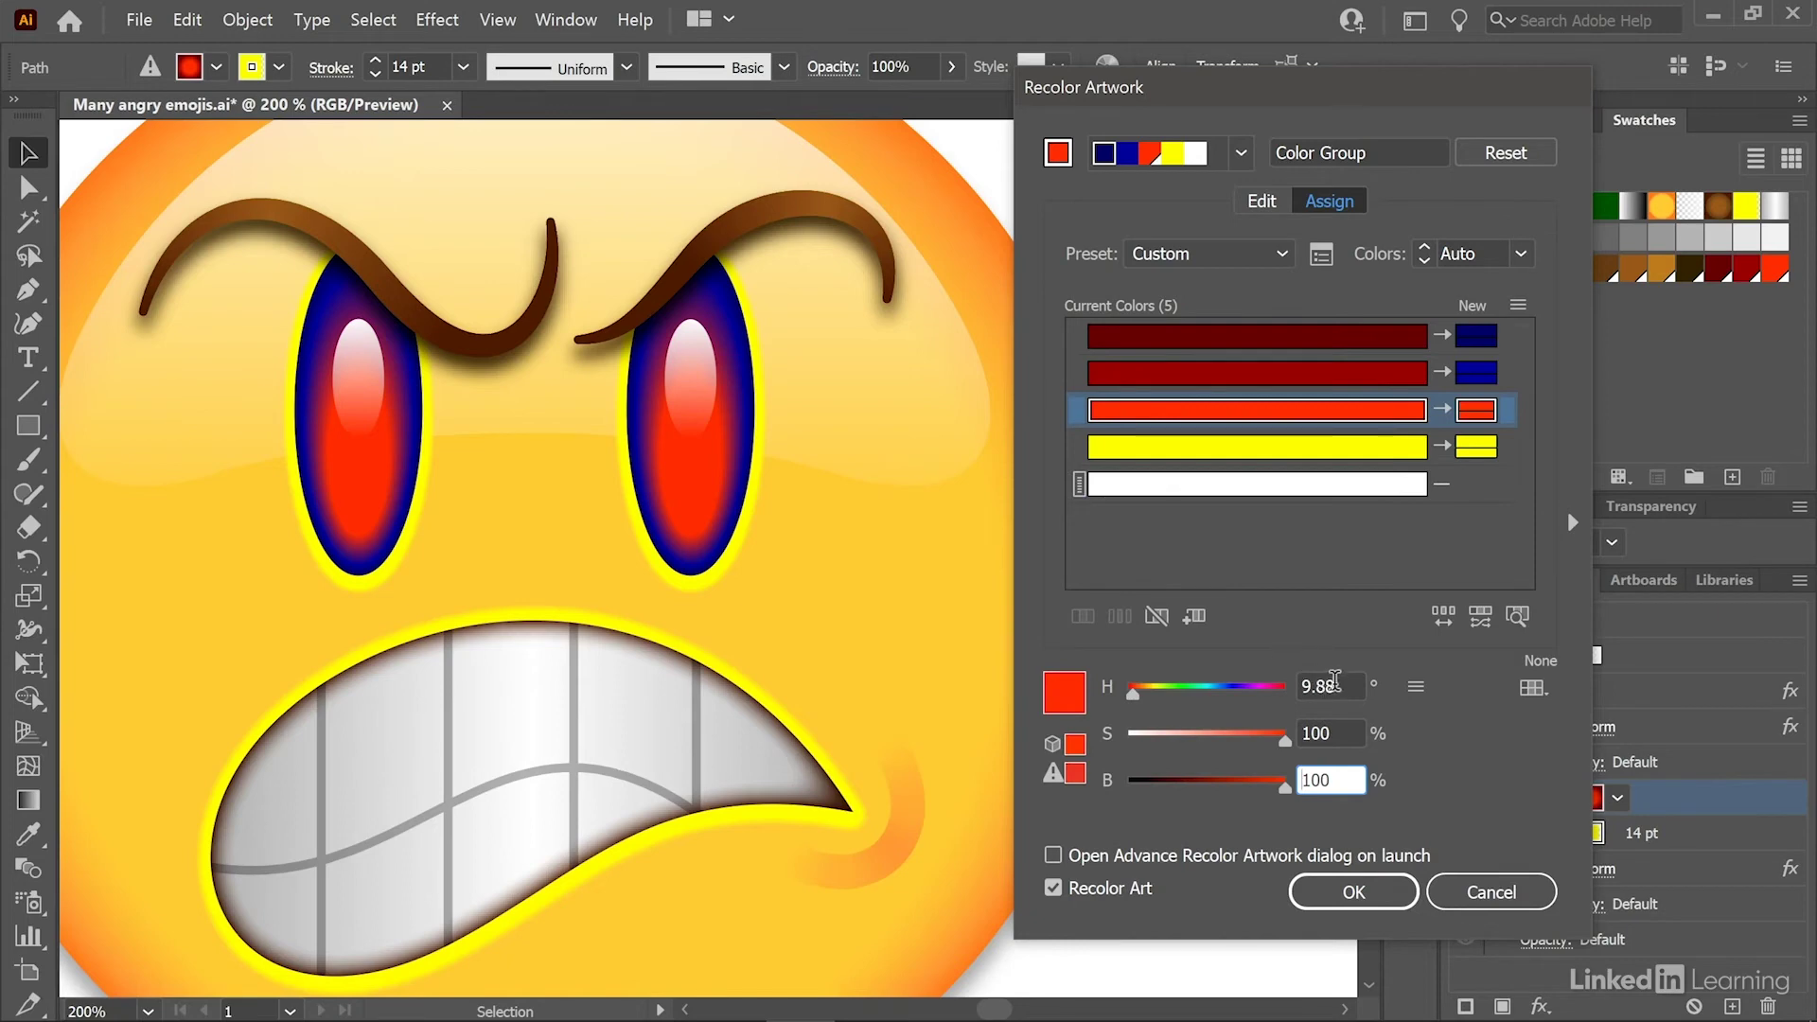
{"action": "left_click", "coordinate": [1304, 685]}
{"action": "type", "text": "240"}
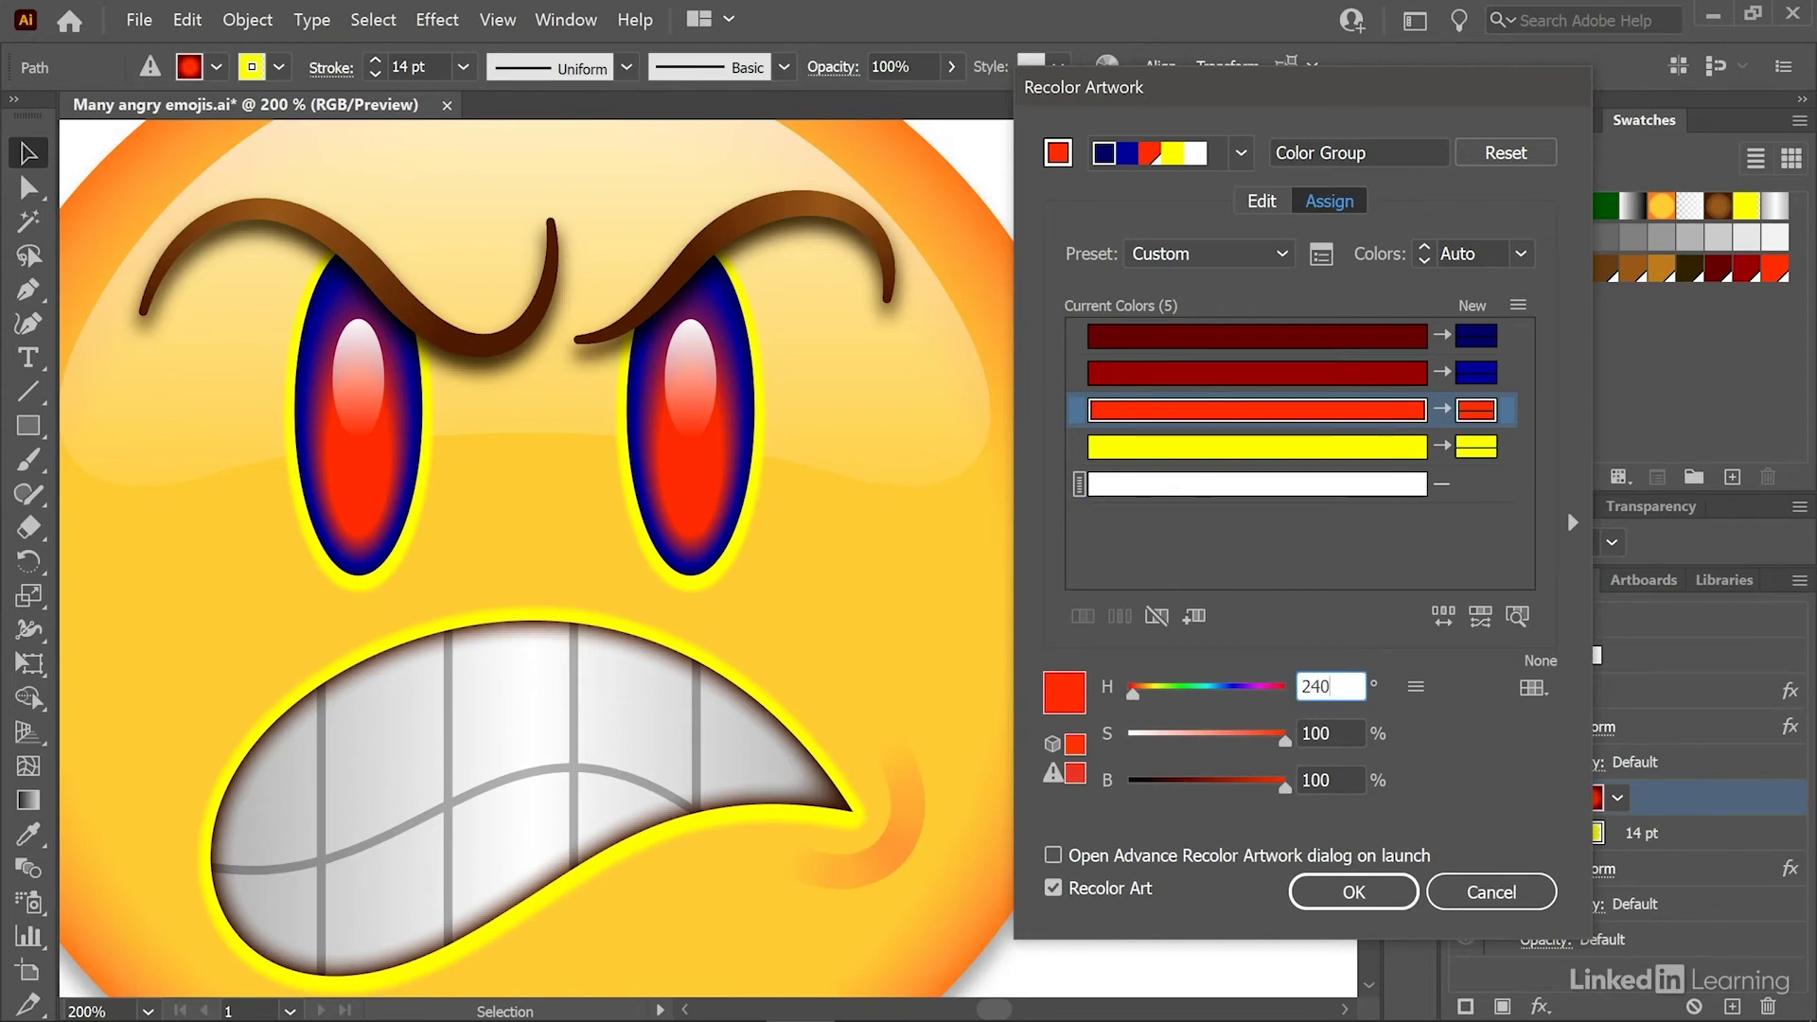
{"action": "key", "text": "Tab"}
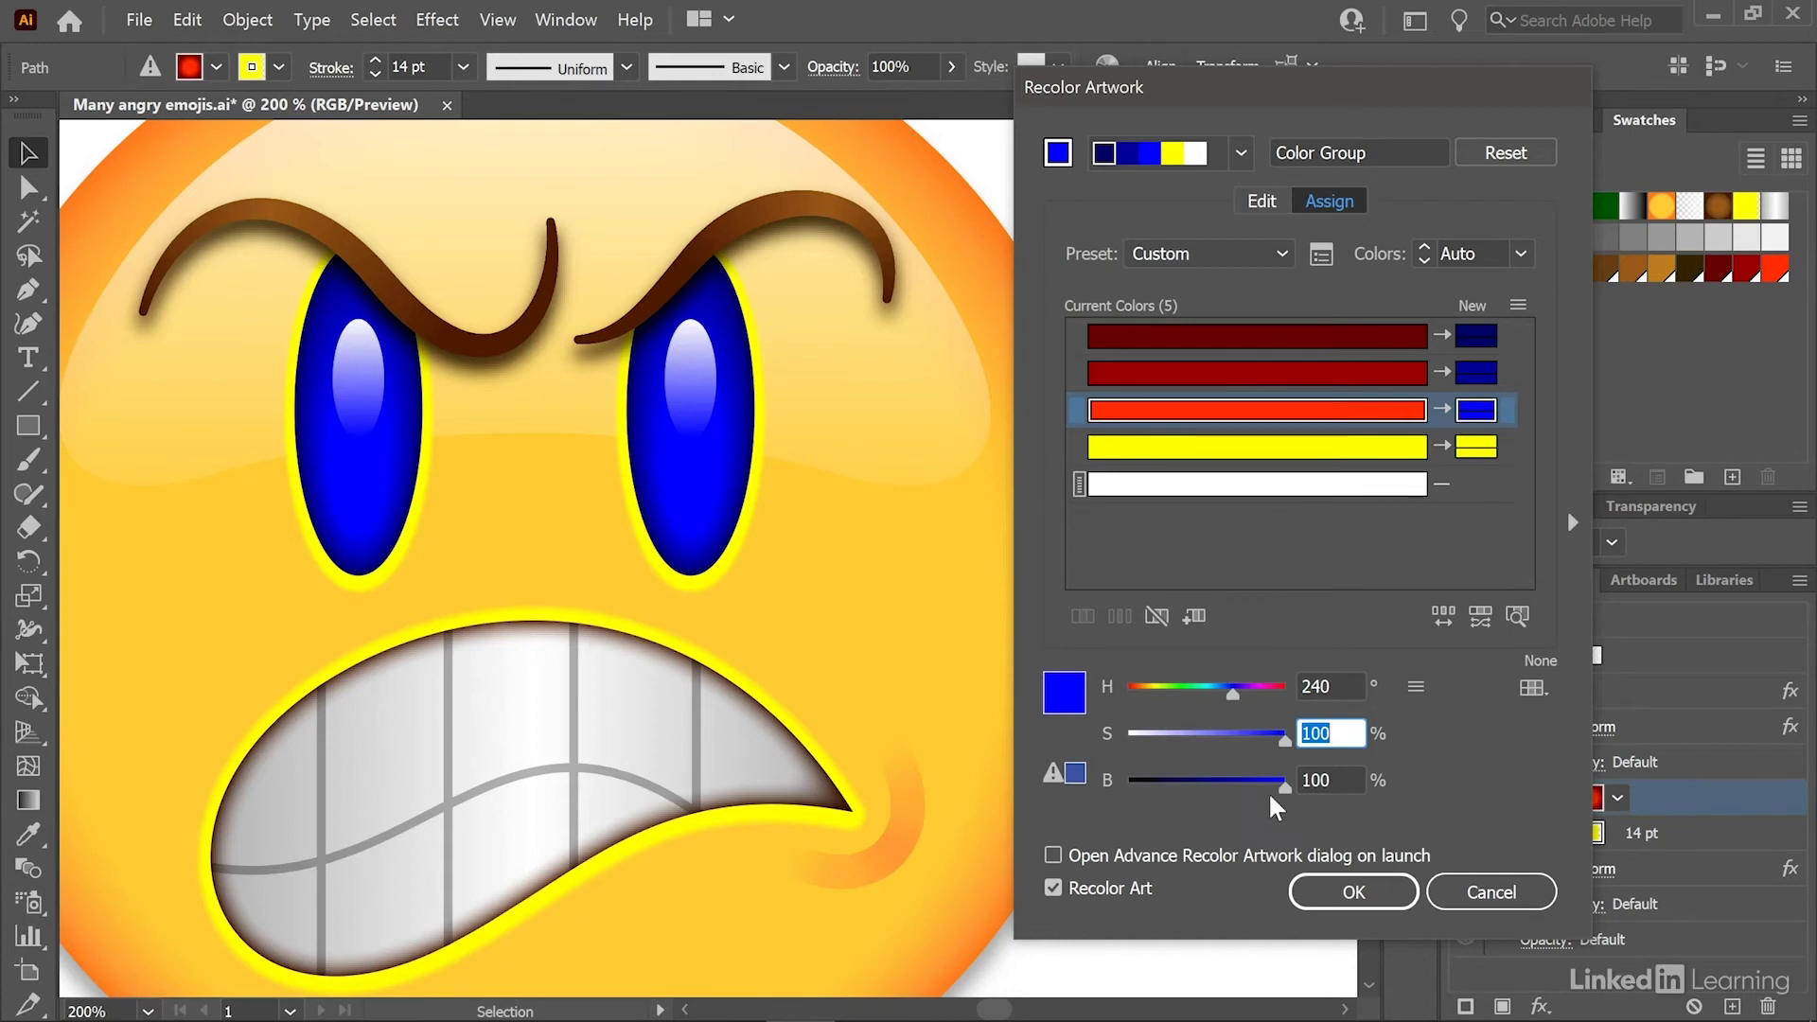
{"action": "left_click", "coordinate": [1342, 686]}
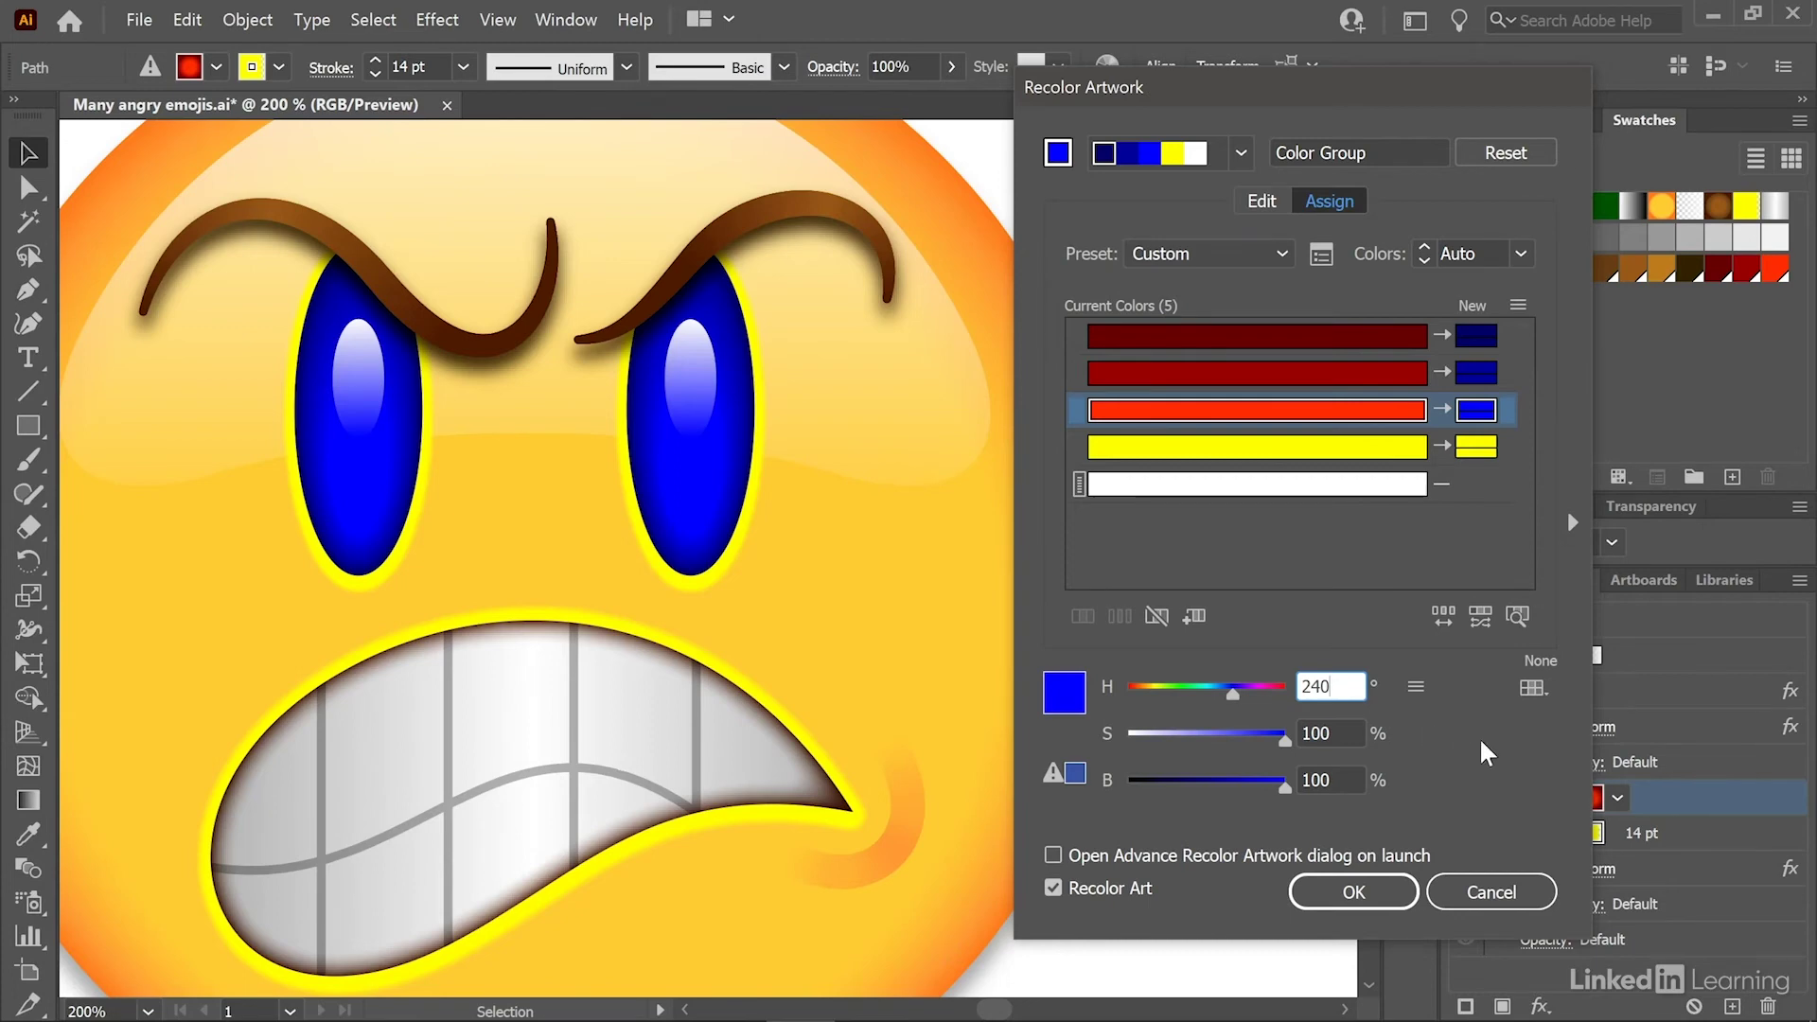
{"action": "key", "text": "shift+Down"}
{"action": "key", "text": "shift+Down"}
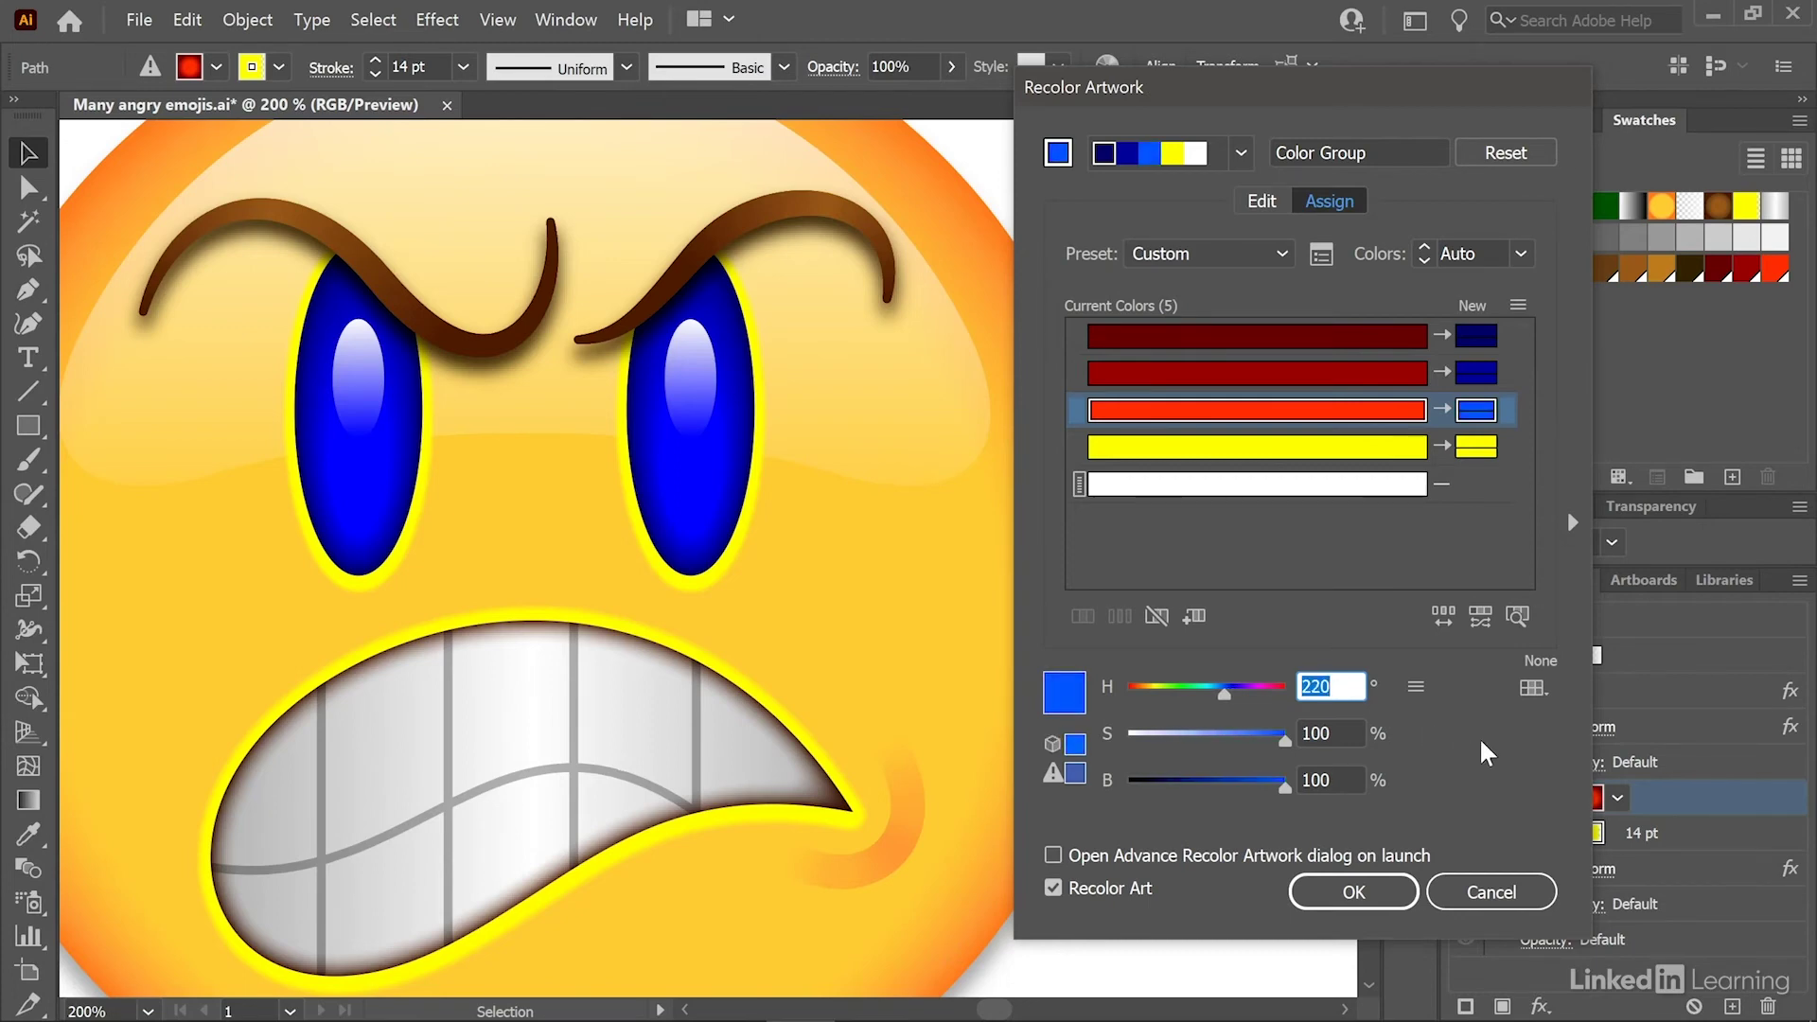
{"action": "key", "text": "shift+Down"}
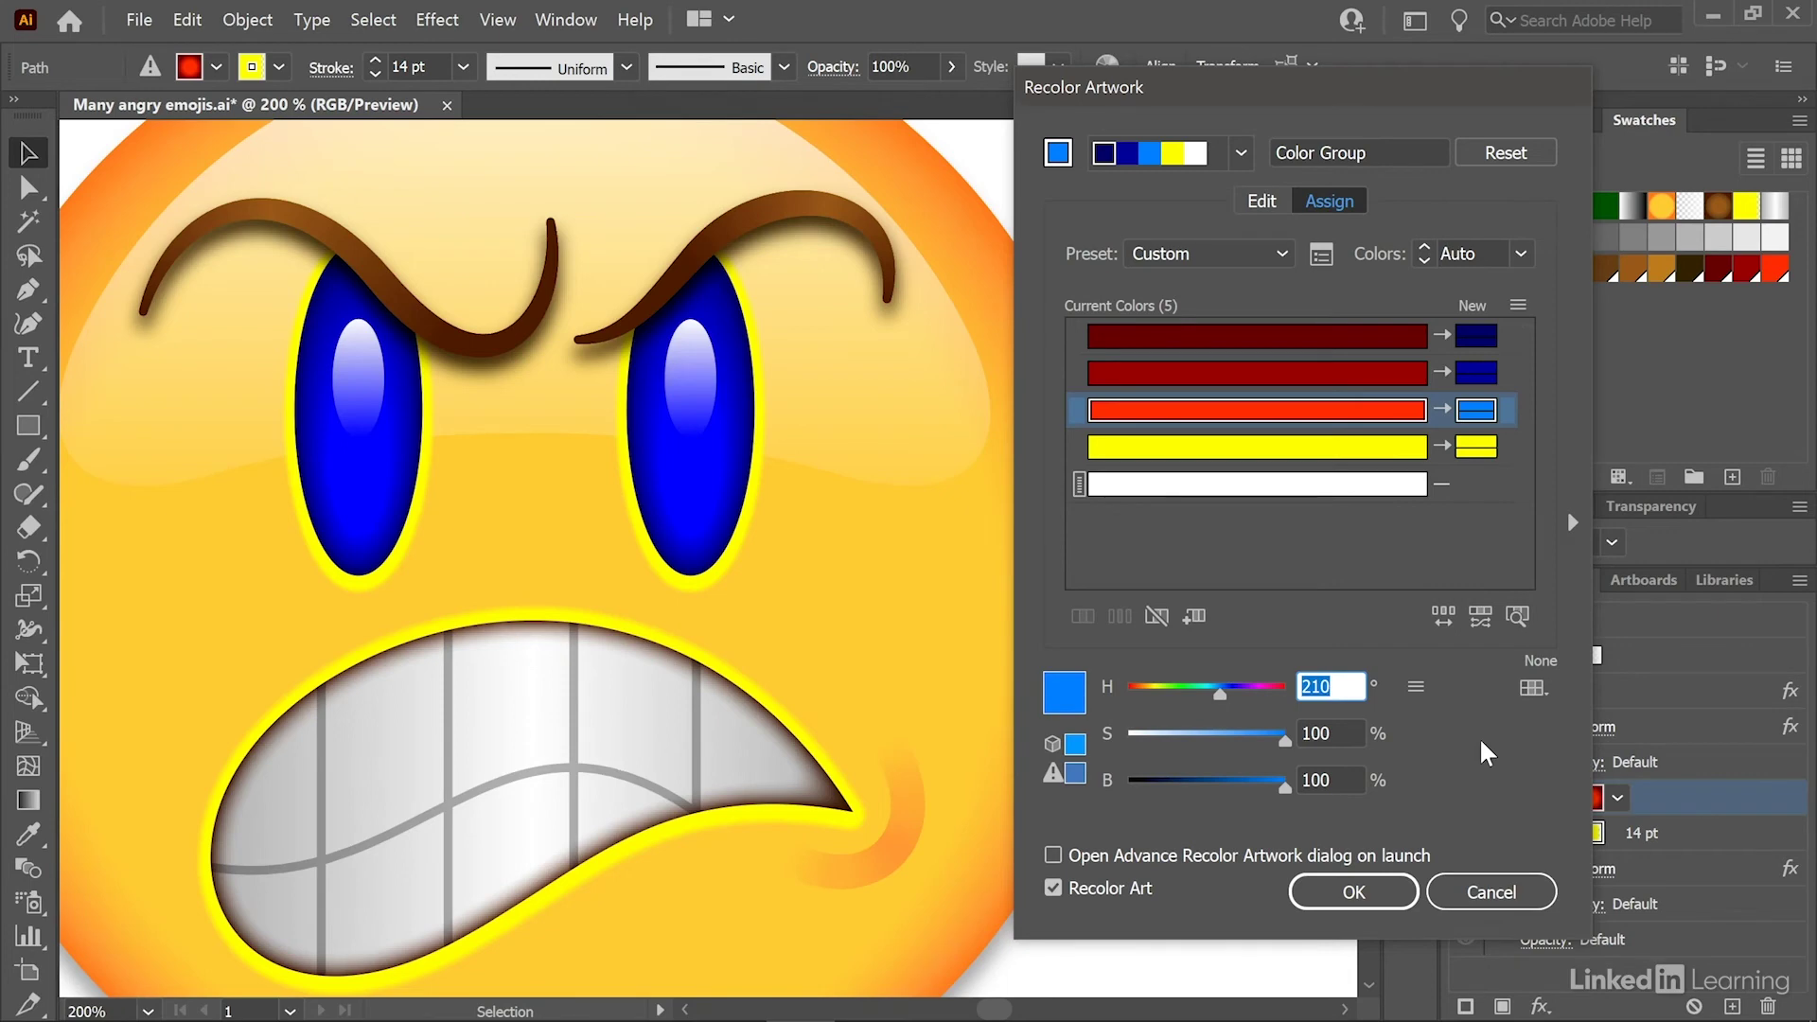
{"action": "key", "text": "Tab"}
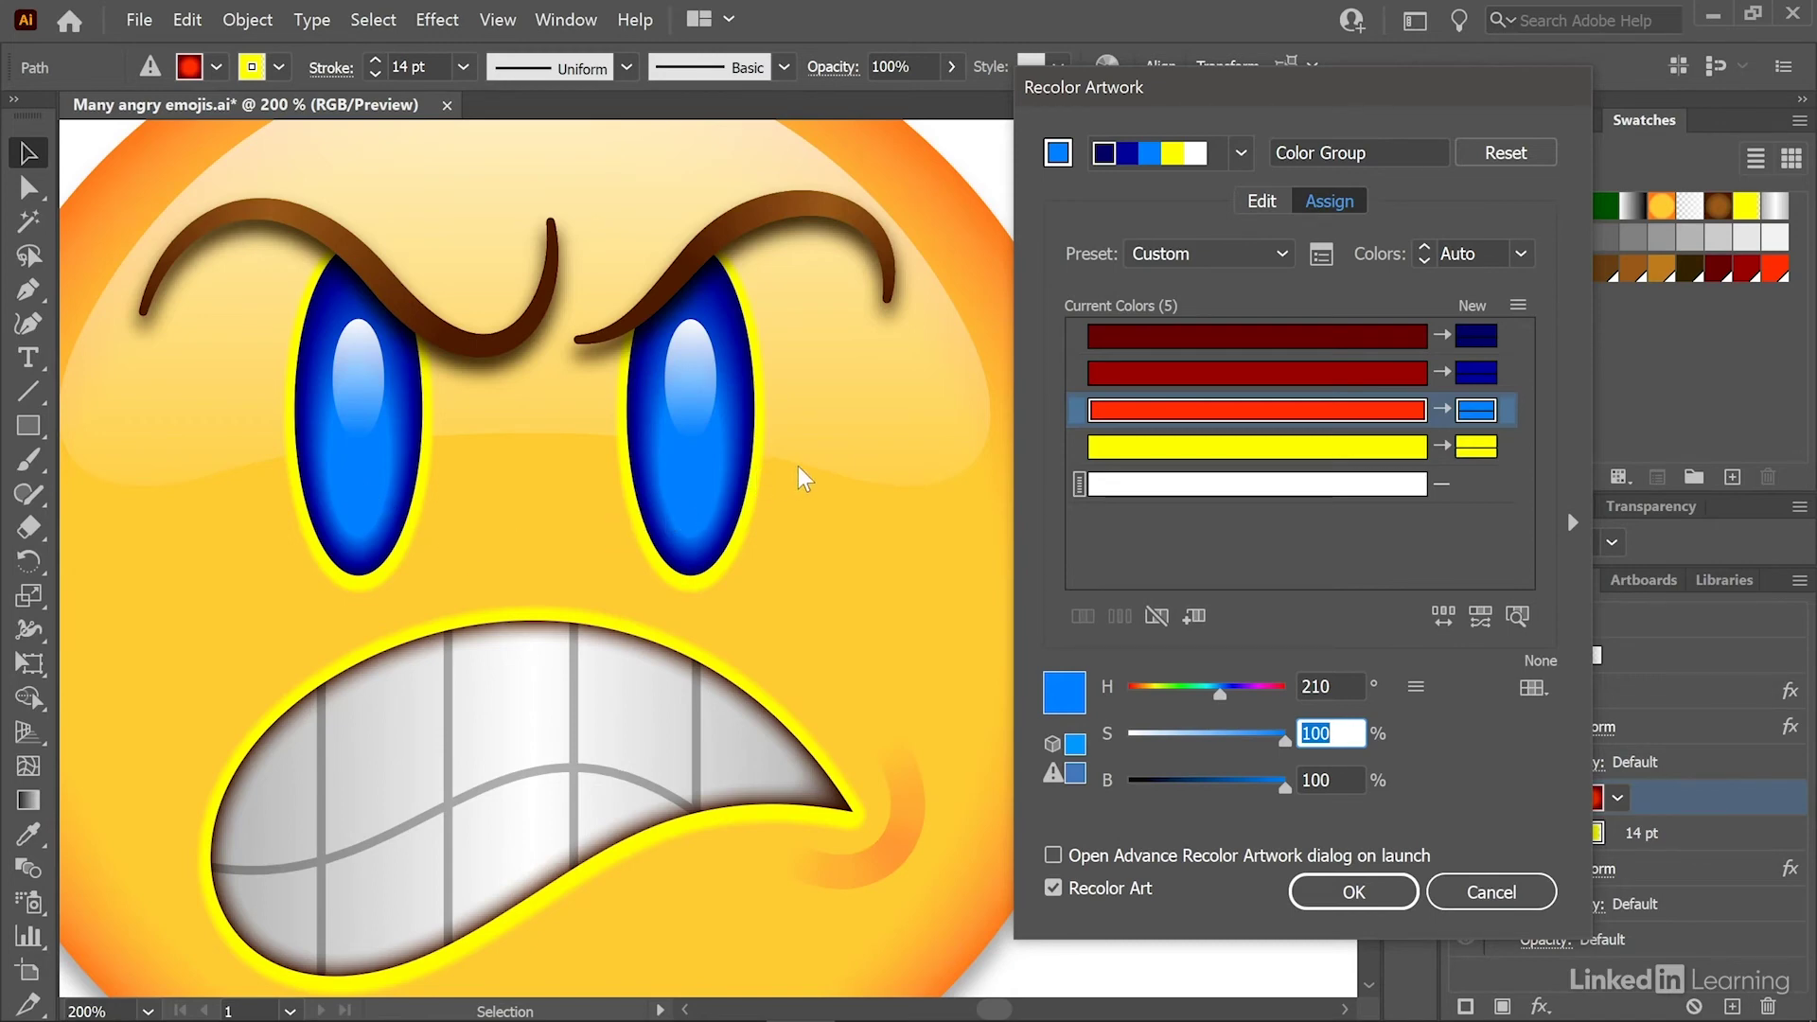
Step: Remap the yellow outline colour to red with hue 0
{"action": "left_click", "coordinate": [1363, 455]}
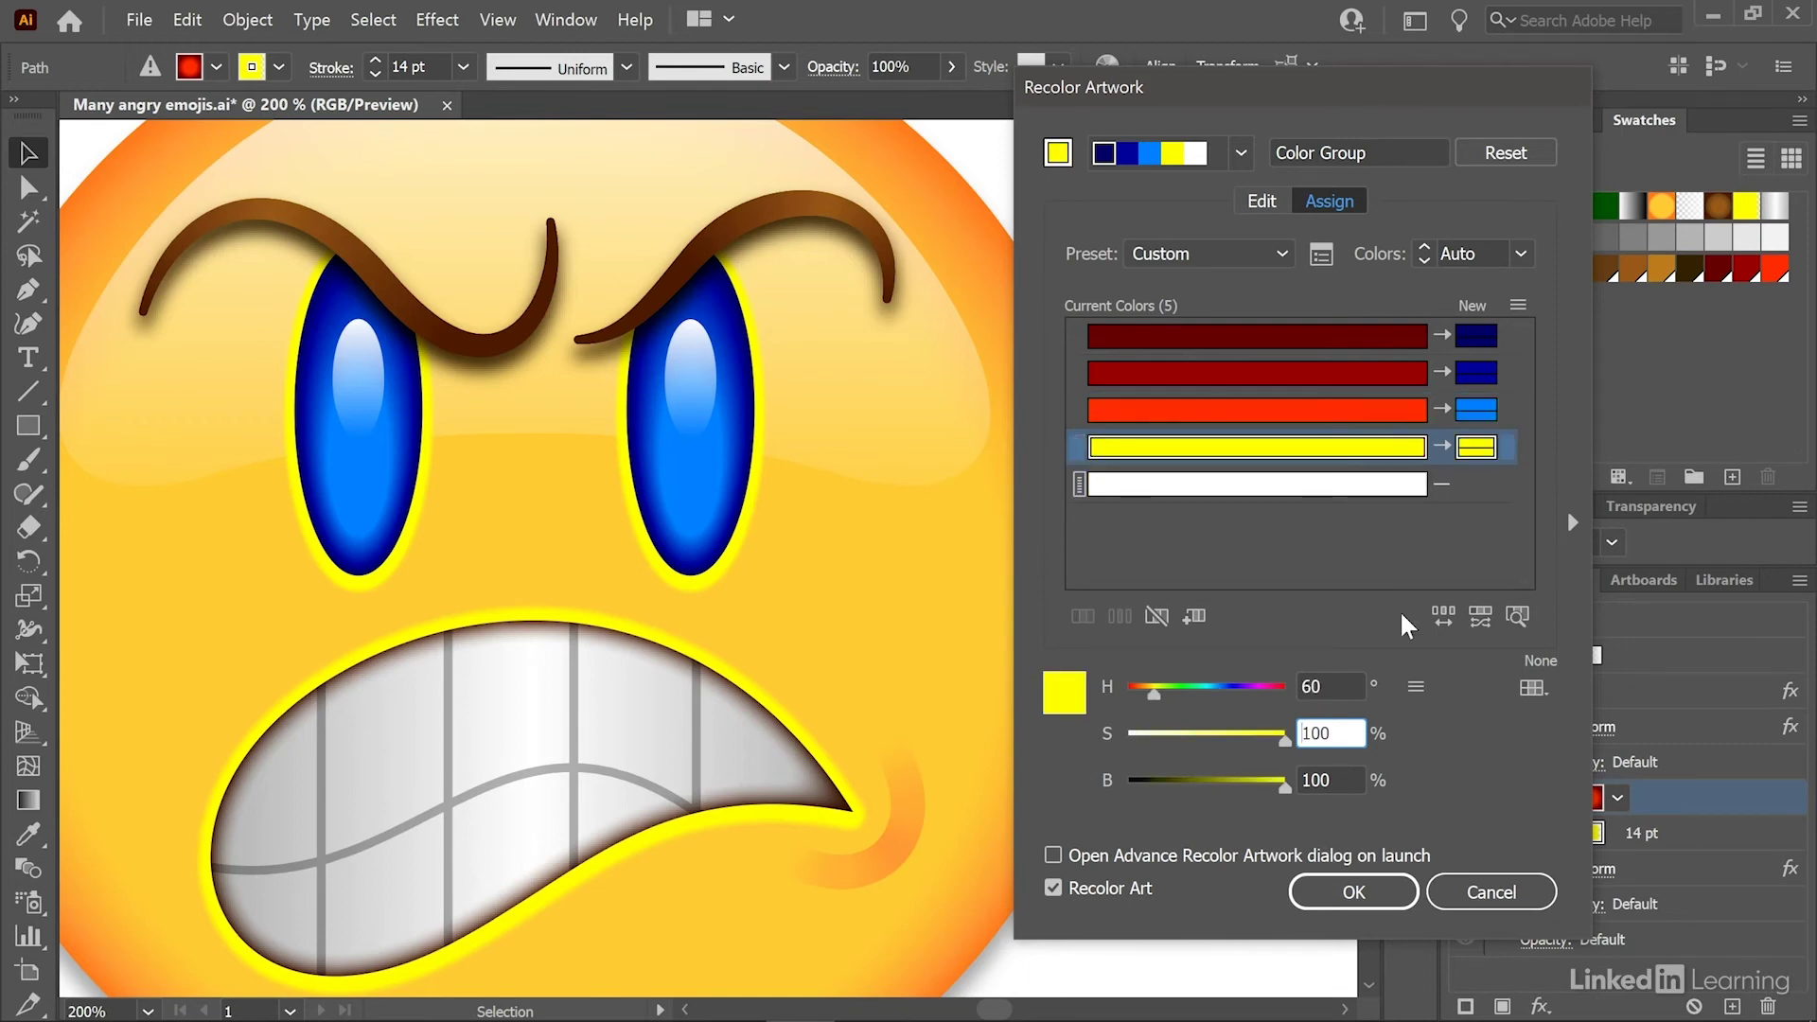
{"action": "left_click", "coordinate": [1311, 686]}
{"action": "type", "text": "0"}
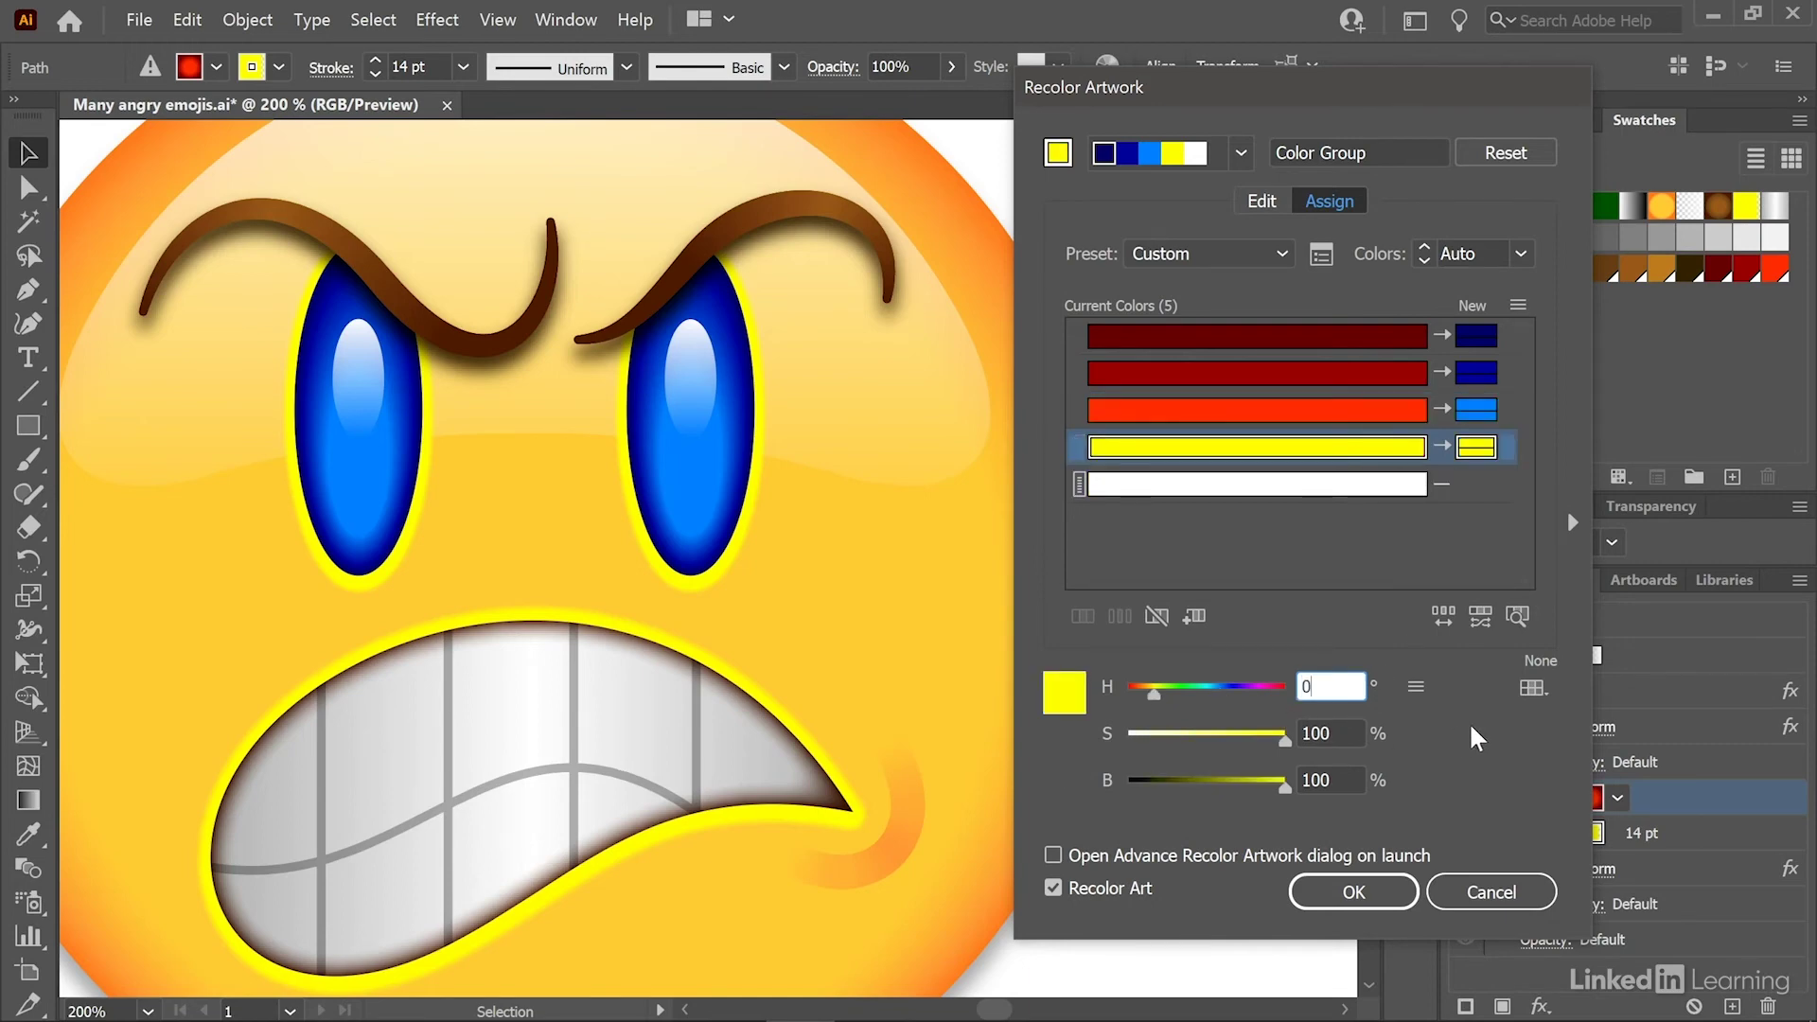
{"action": "key", "text": "Tab"}
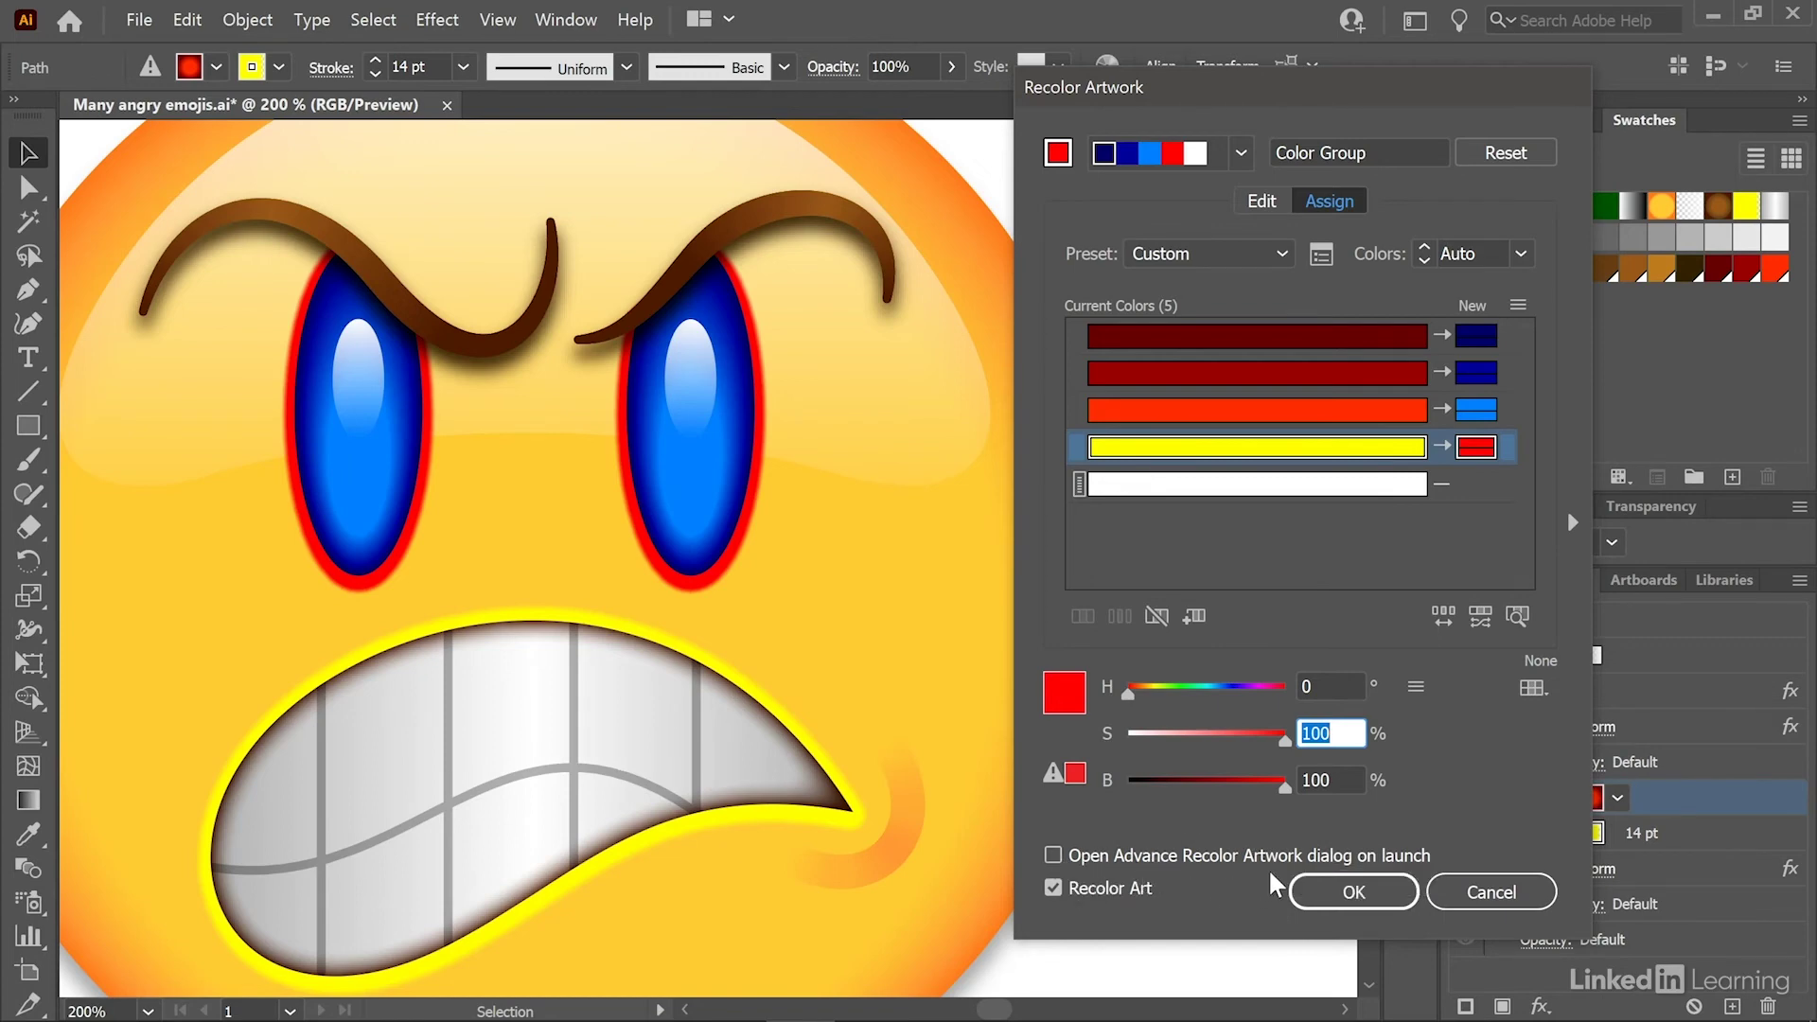
Step: Enable 'Open Advance Recolor Artwork dialog on launch' and show the stored colour groups
{"action": "left_click", "coordinate": [1053, 857]}
{"action": "left_click", "coordinate": [1053, 857]}
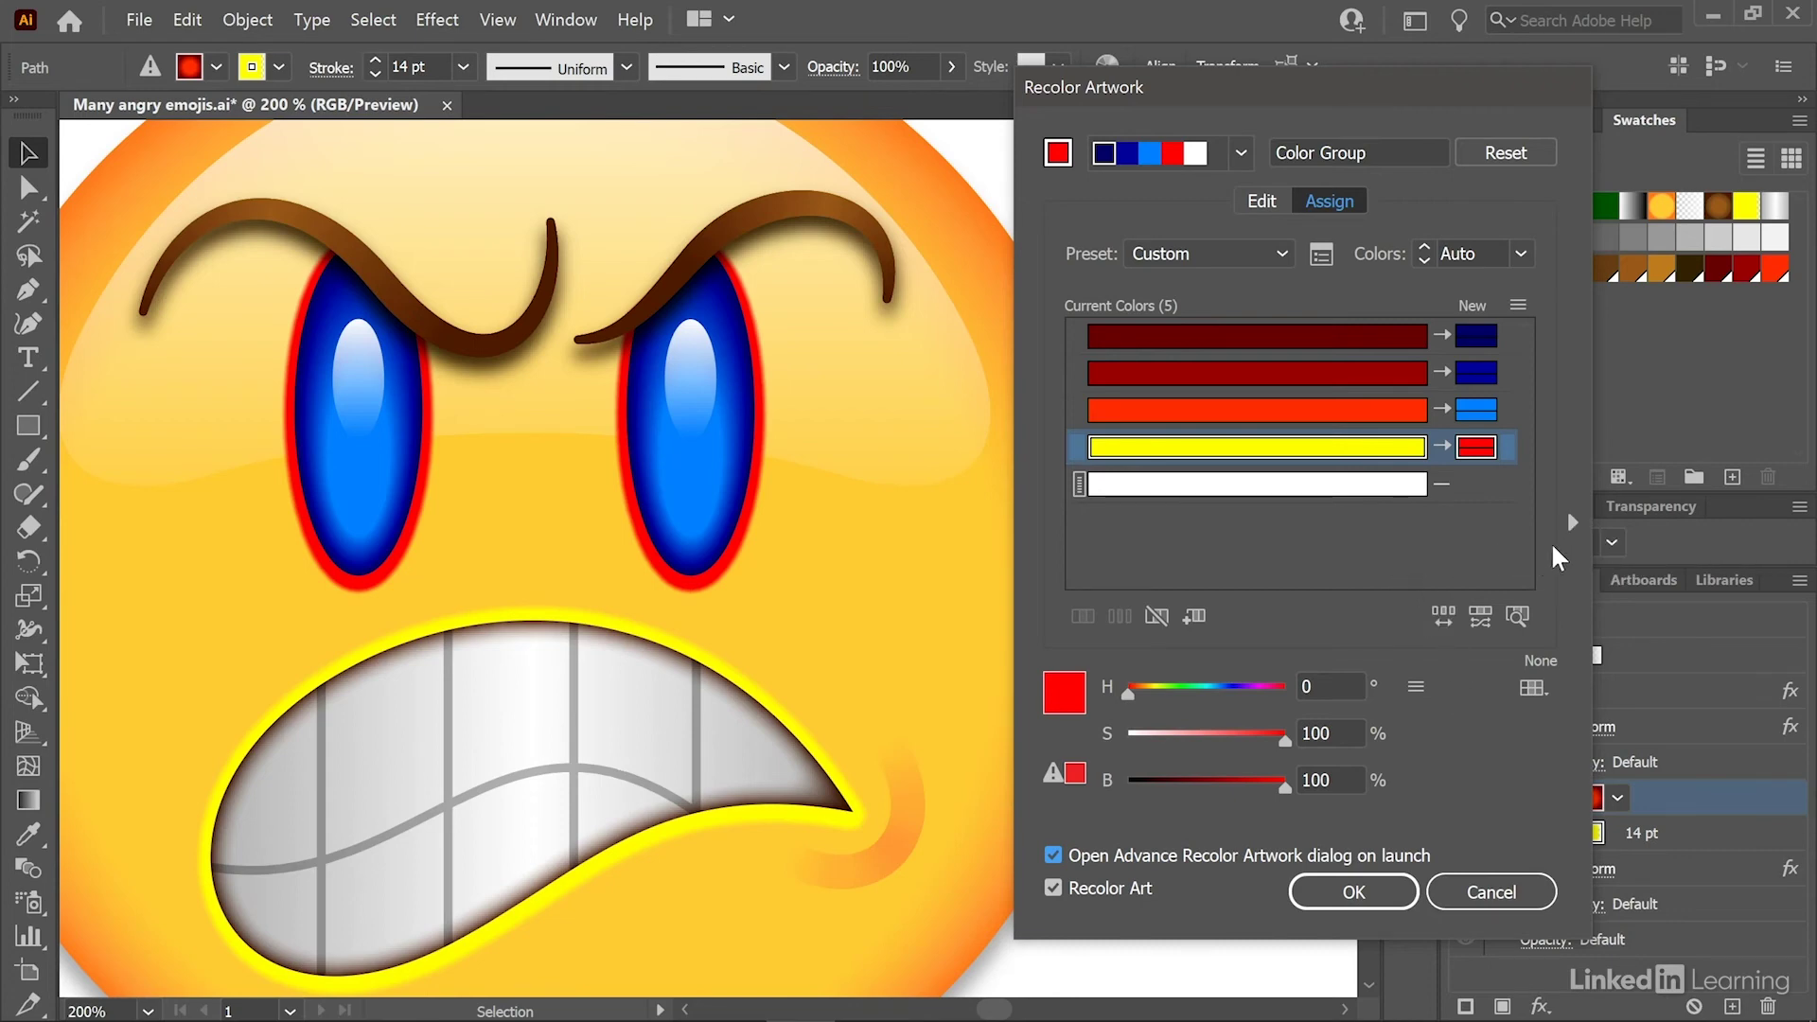
{"action": "left_click", "coordinate": [1572, 525]}
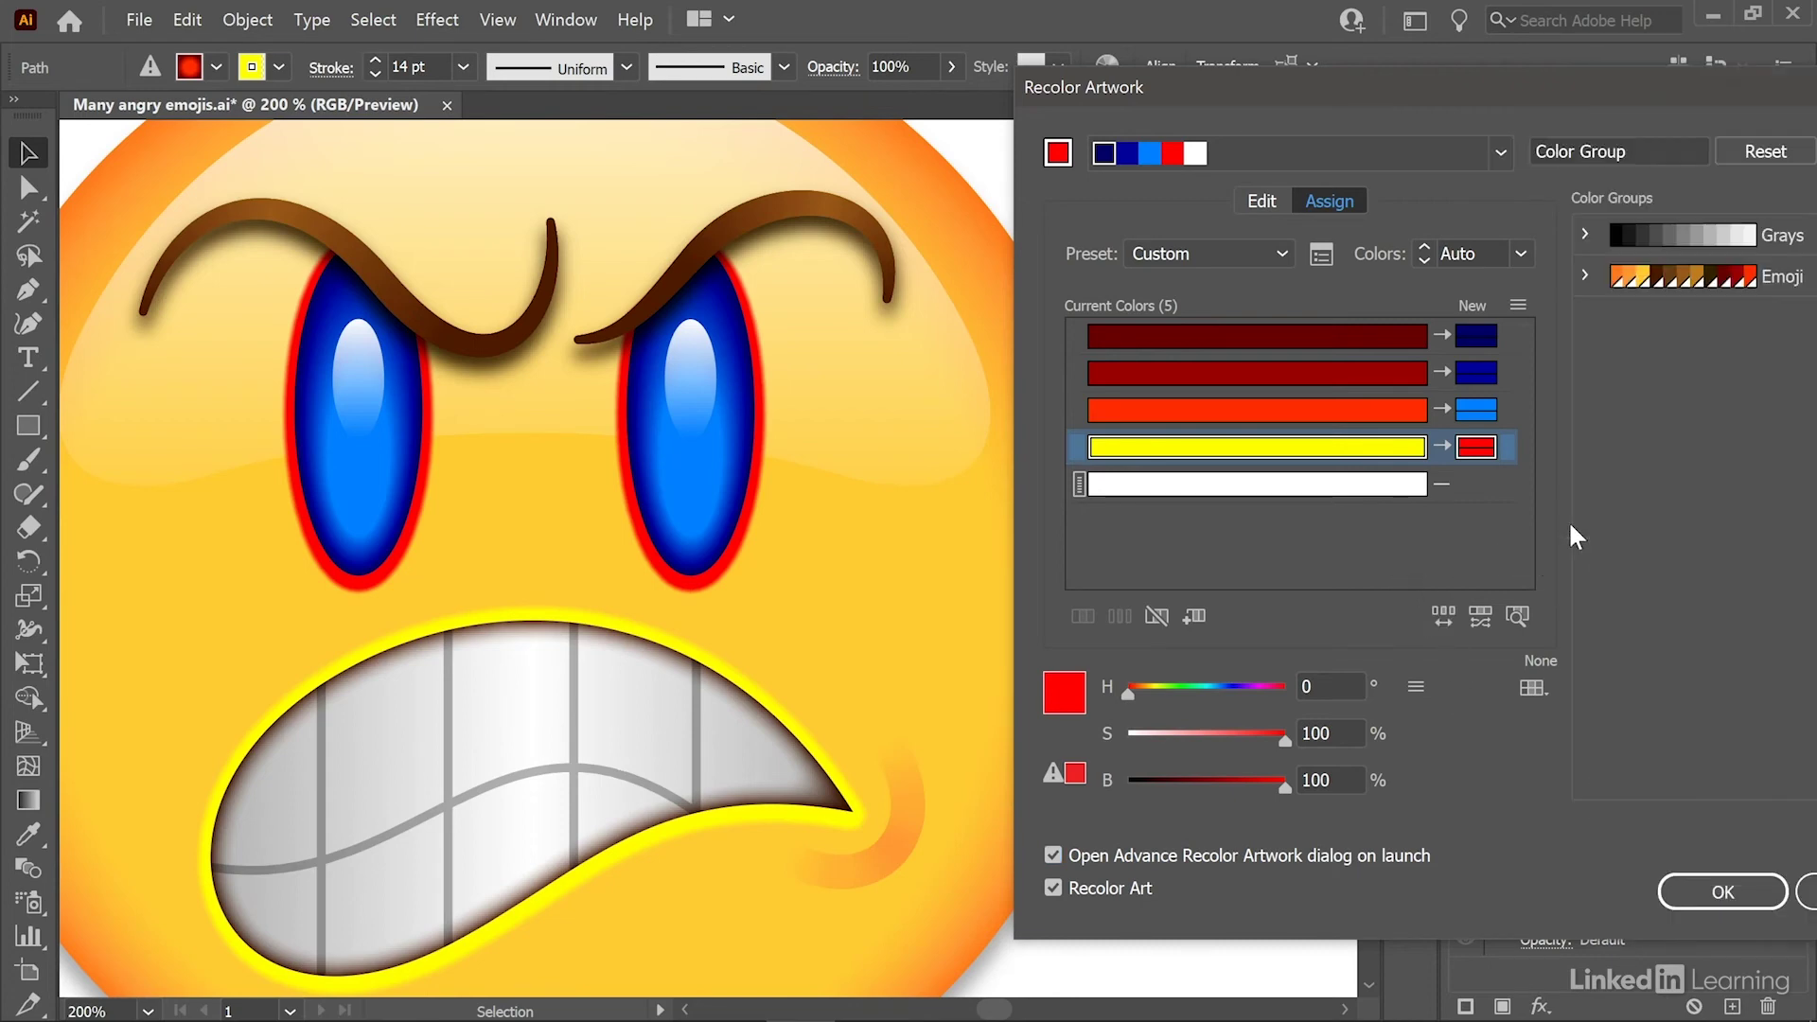
Step: Save the new colours as colour group 'Blue eyes' and apply the blue-and-red recolour to the eyes
{"action": "left_click_drag", "start_coordinate": [1455, 87], "coordinate": [1208, 125]}
{"action": "left_click_drag", "start_coordinate": [1372, 170], "coordinate": [1233, 171]}
{"action": "type", "text": "Blue eyes"}
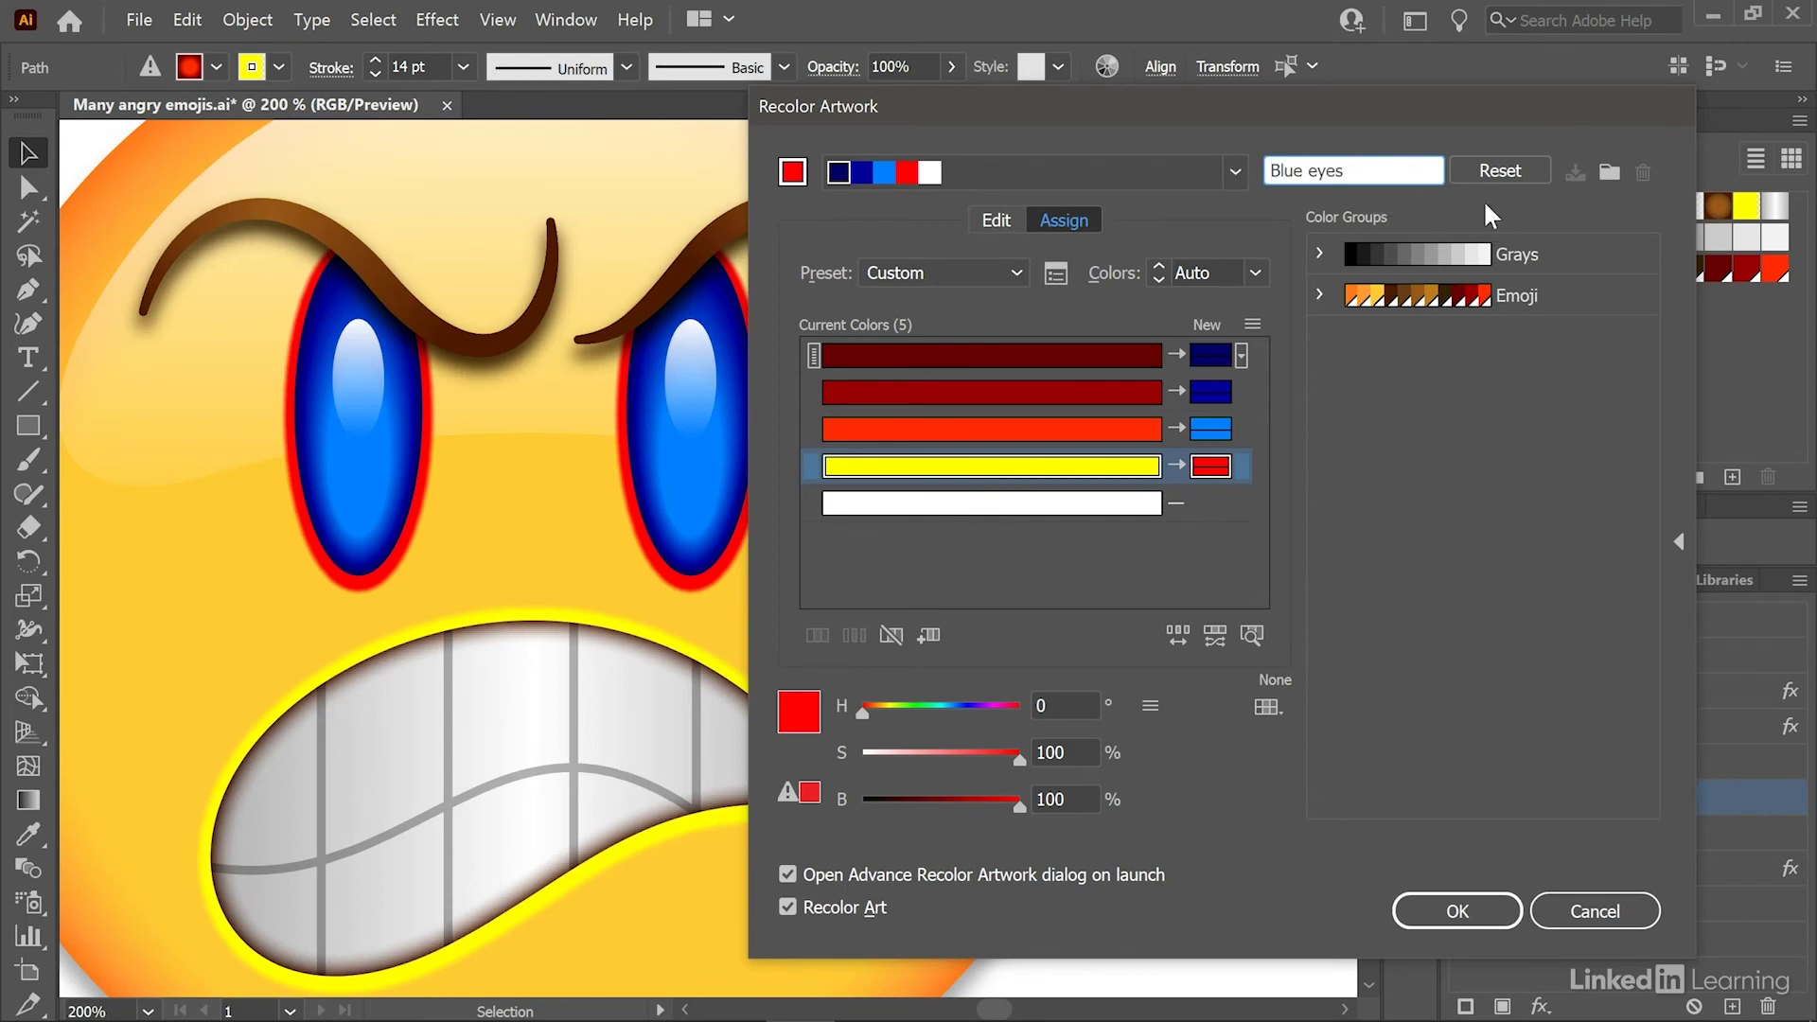
{"action": "left_click", "coordinate": [1607, 178]}
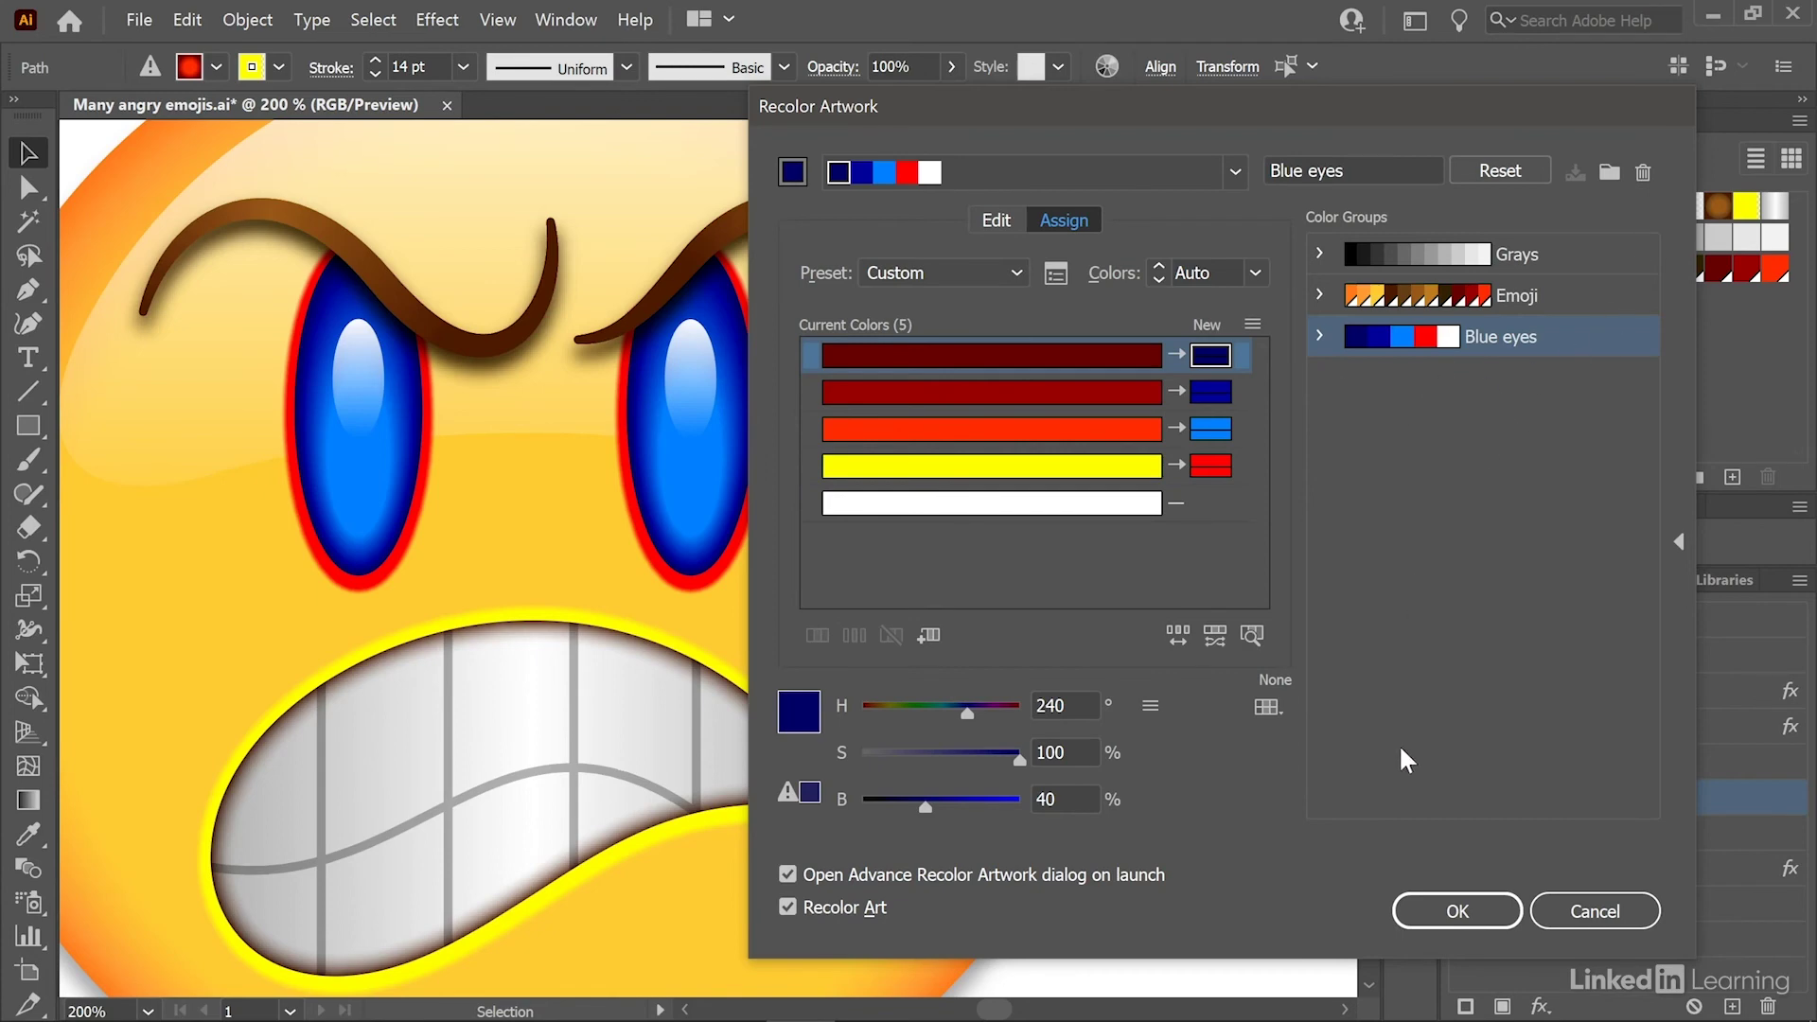
{"action": "left_click", "coordinate": [1457, 911]}
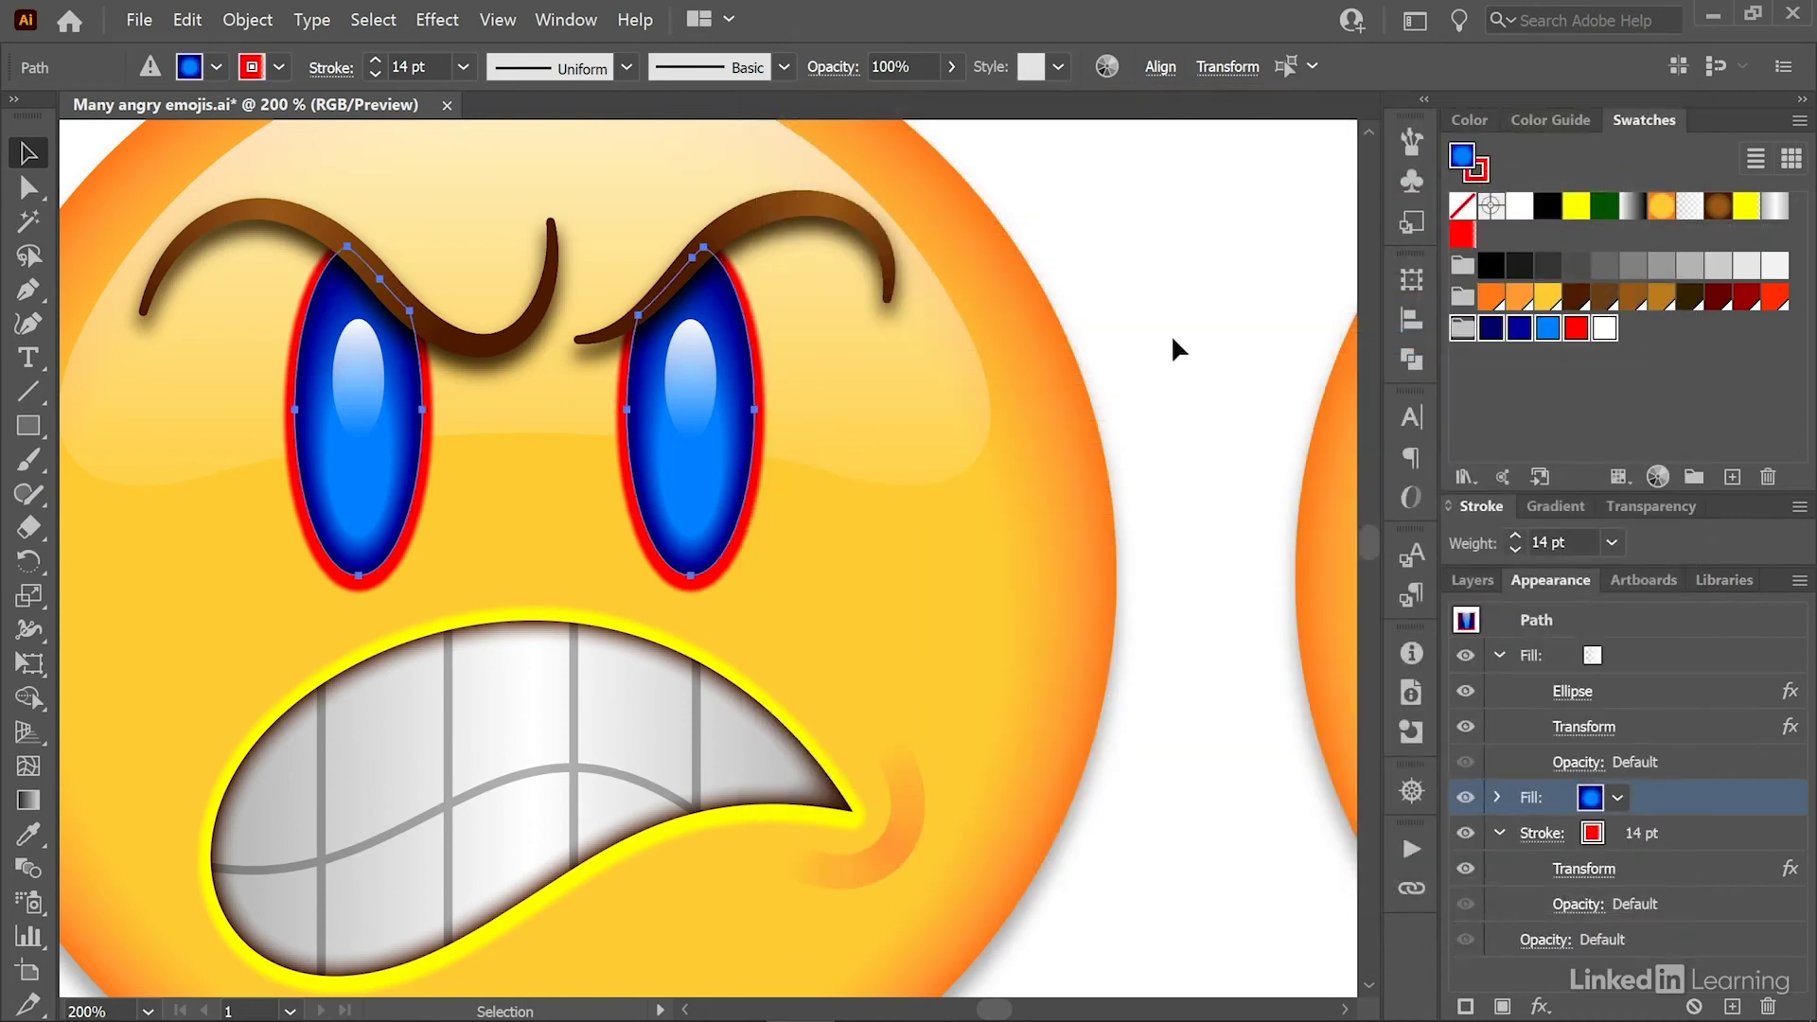
Step: Deselect the eyes and delete the white swatch from the 'Blue eyes' group, keeping the blues and red
{"action": "left_click", "coordinate": [1165, 292]}
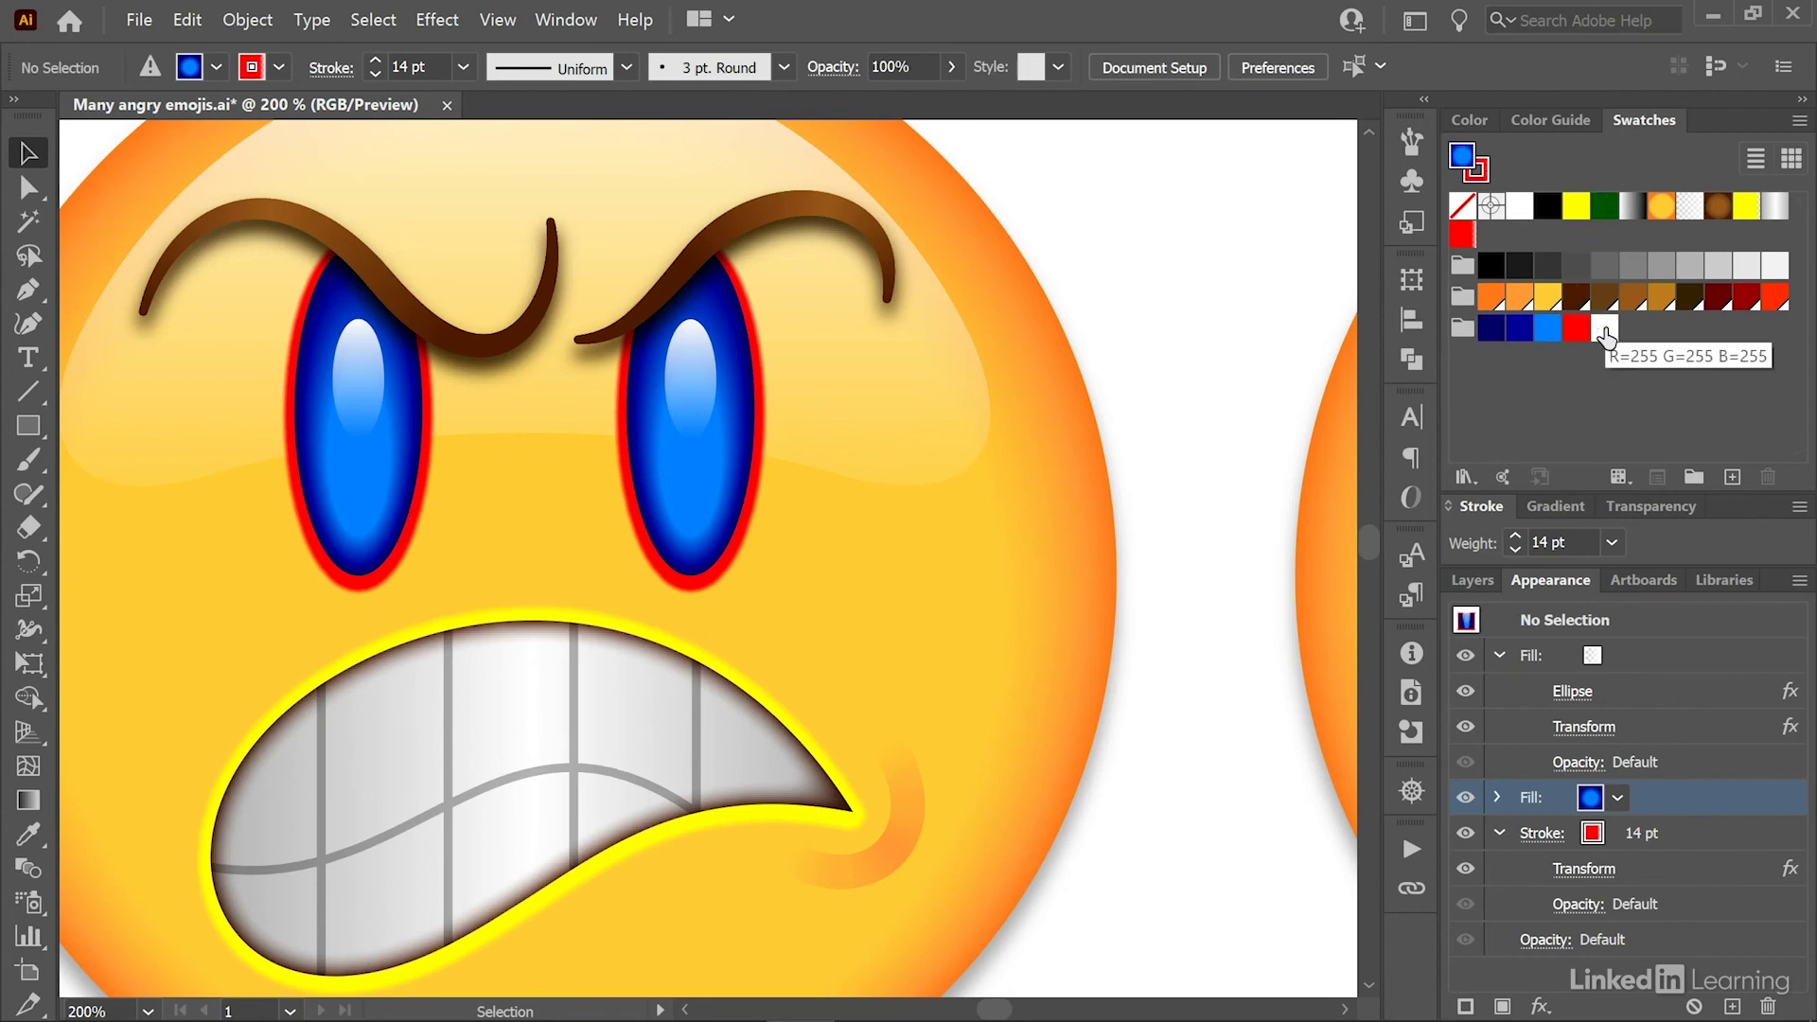
{"action": "left_click", "coordinate": [1606, 331]}
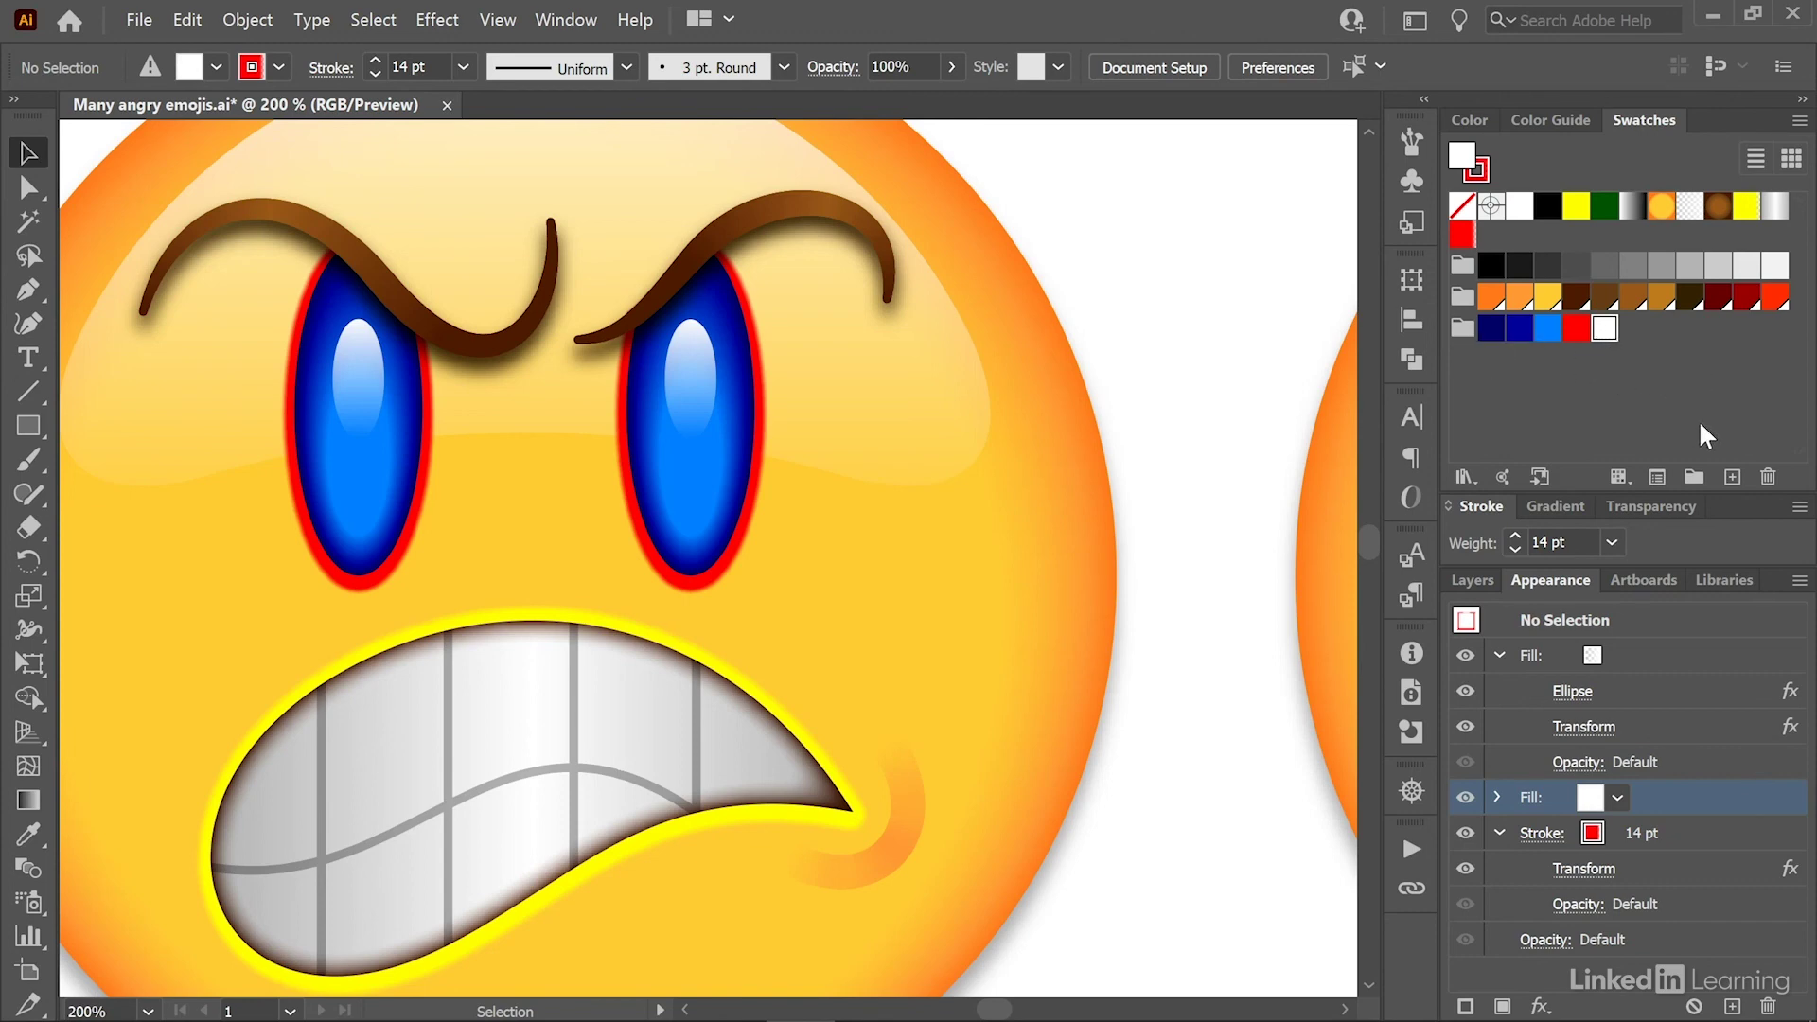
{"action": "left_click", "coordinate": [1767, 479]}
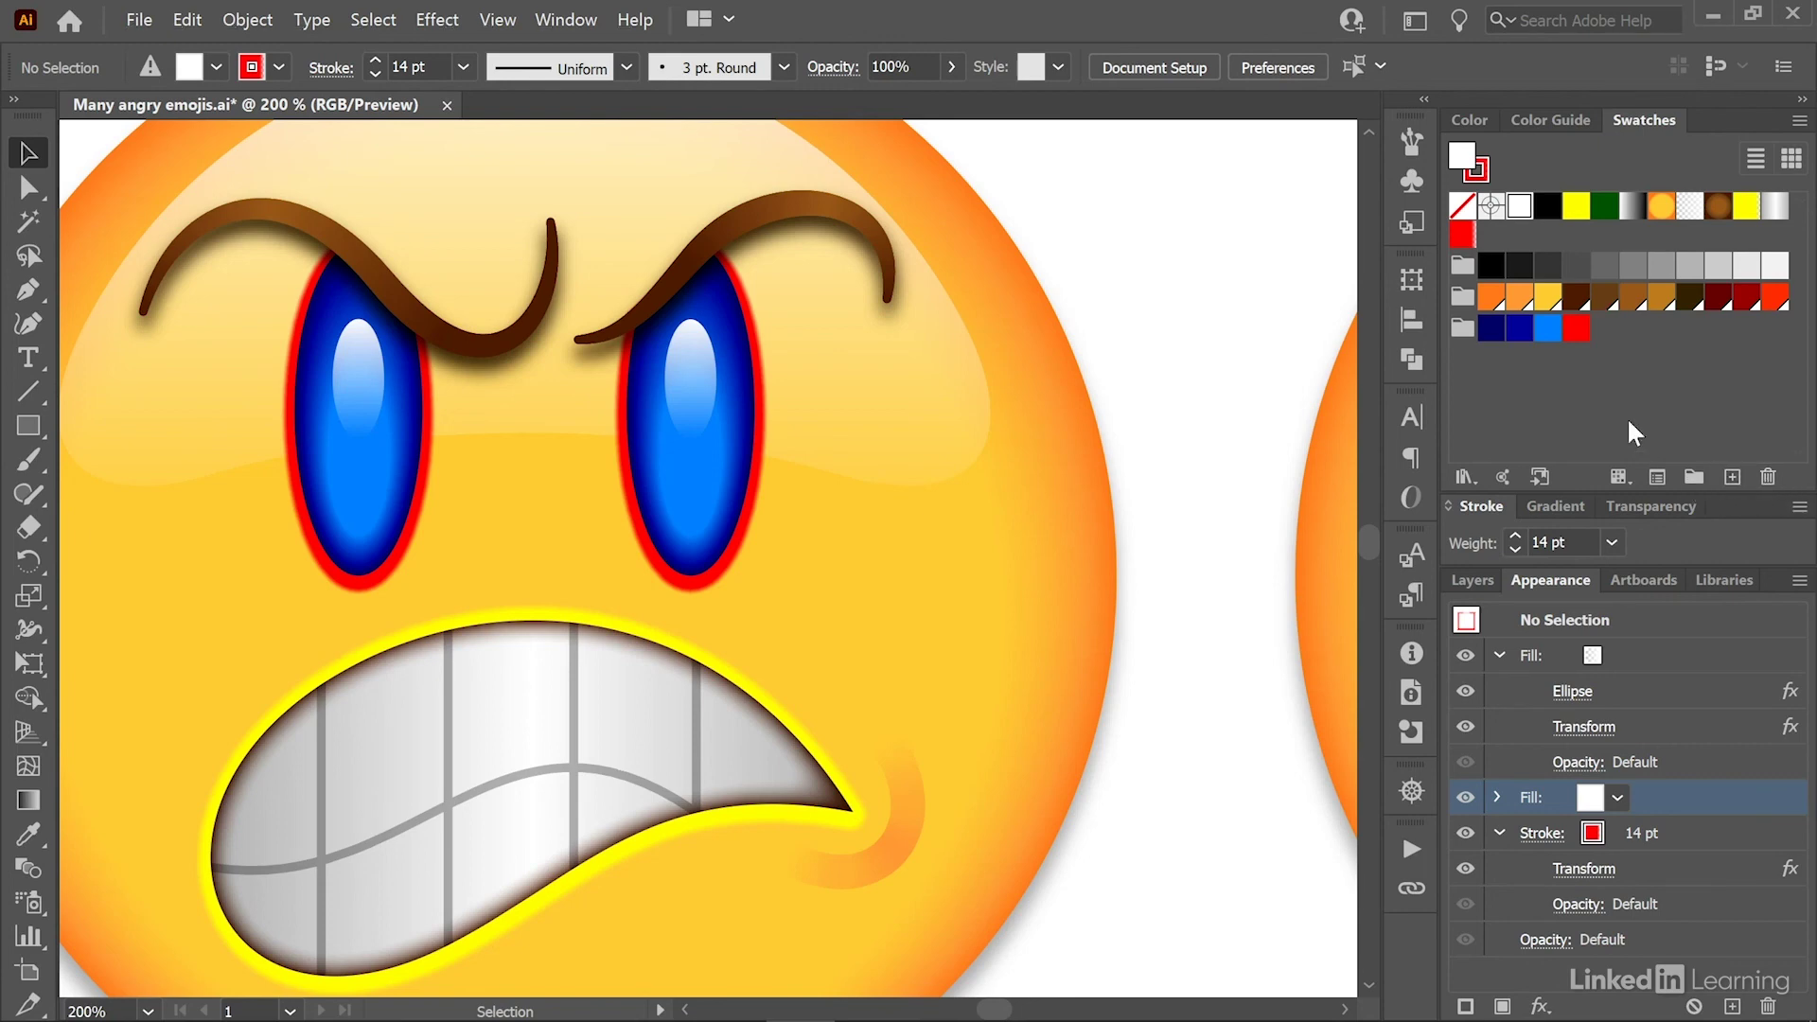